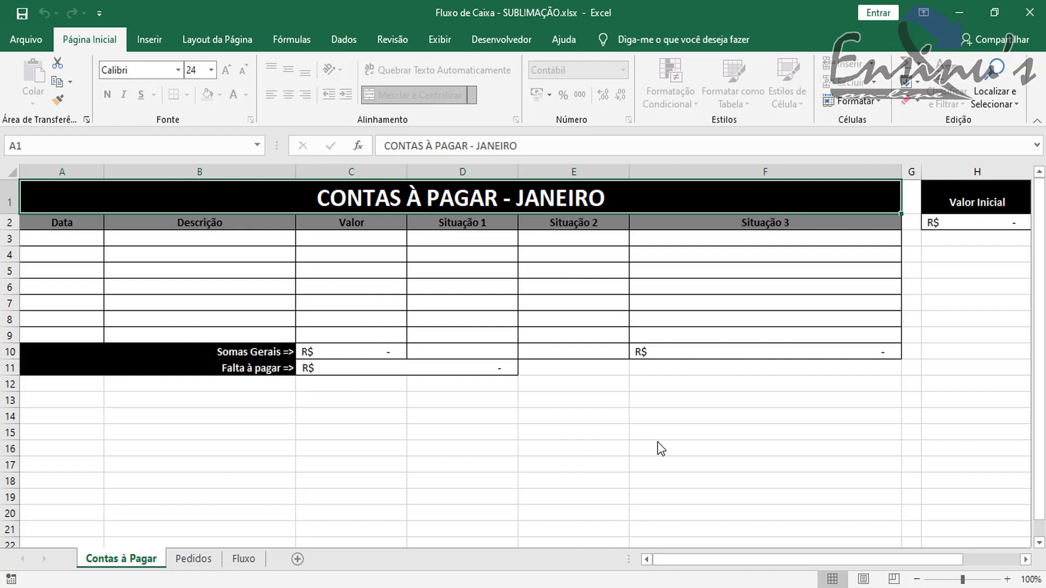
Step: Close the Fluxo de Caixa - SUBLIMAÇÃO.xlsx workbook without saving and create a new blank workbook
{"action": "left_click", "coordinate": [38, 37]}
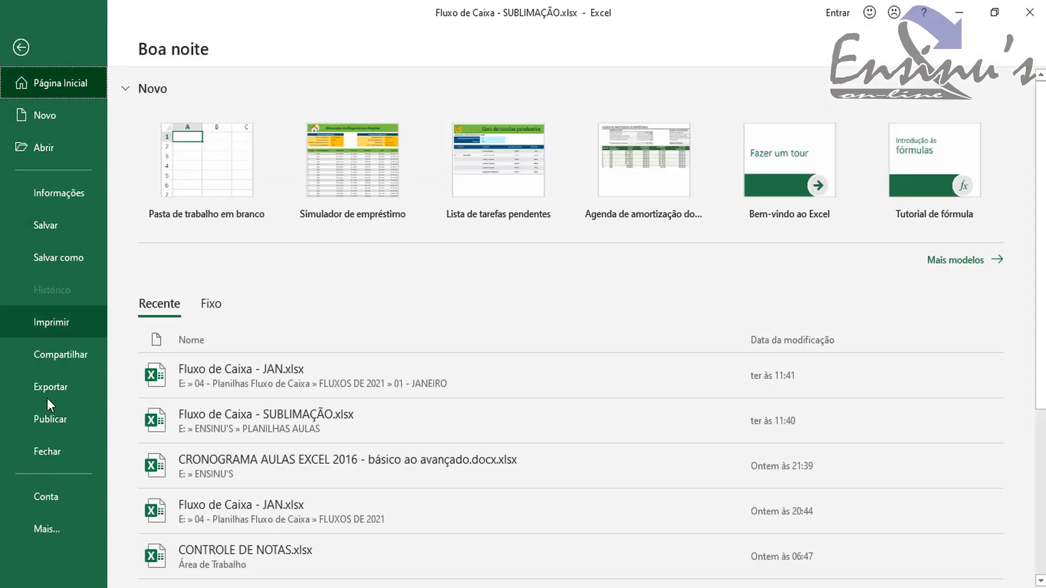
{"action": "left_click", "coordinate": [54, 454]}
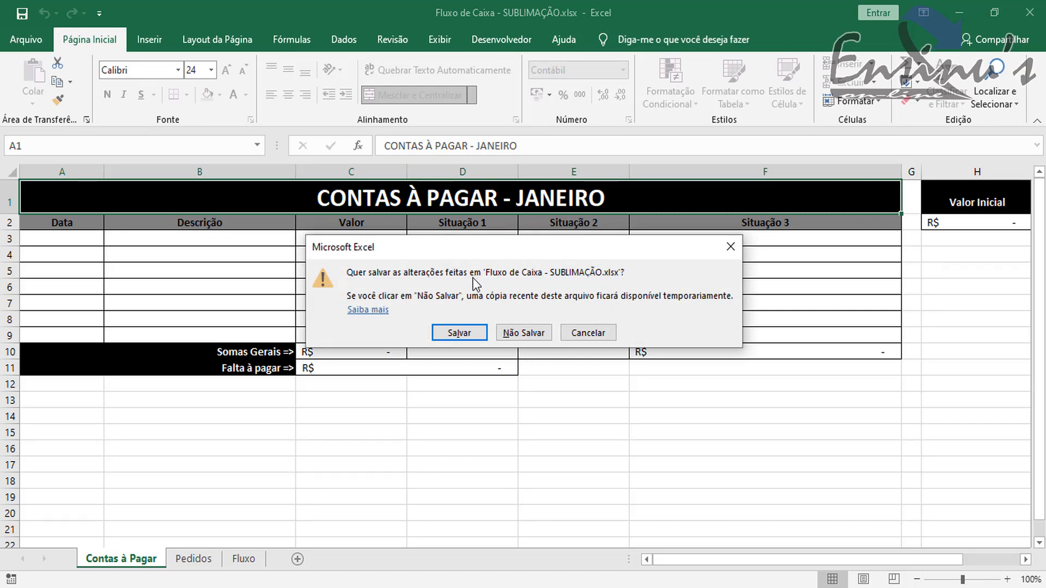
{"action": "left_click", "coordinate": [545, 335]}
{"action": "left_click", "coordinate": [24, 36]}
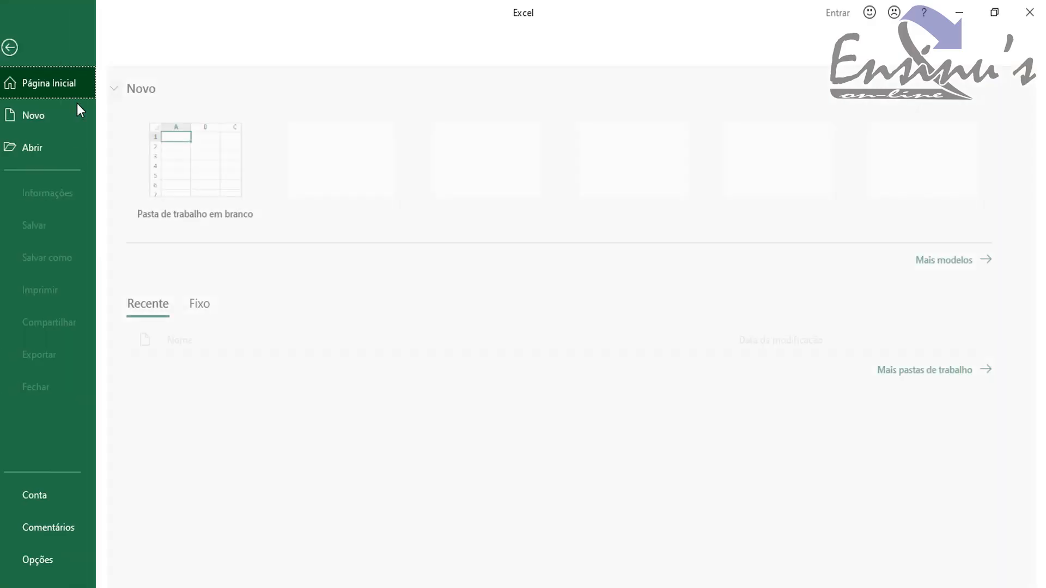
{"action": "left_click", "coordinate": [192, 157]}
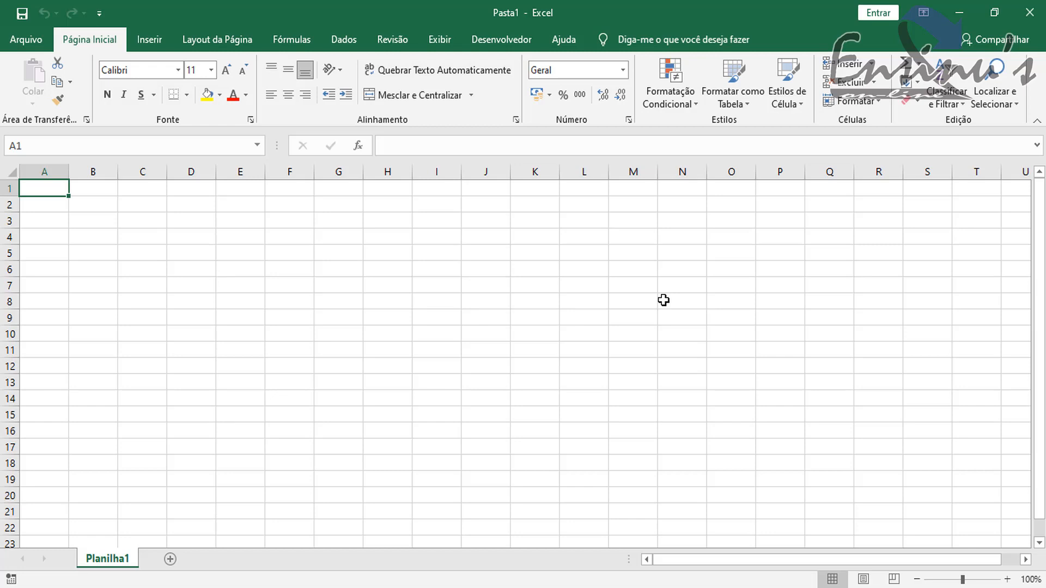
Step: Enter the title "CONTAS À PAGAR" in cell A1
{"action": "type", "text": "CONT"}
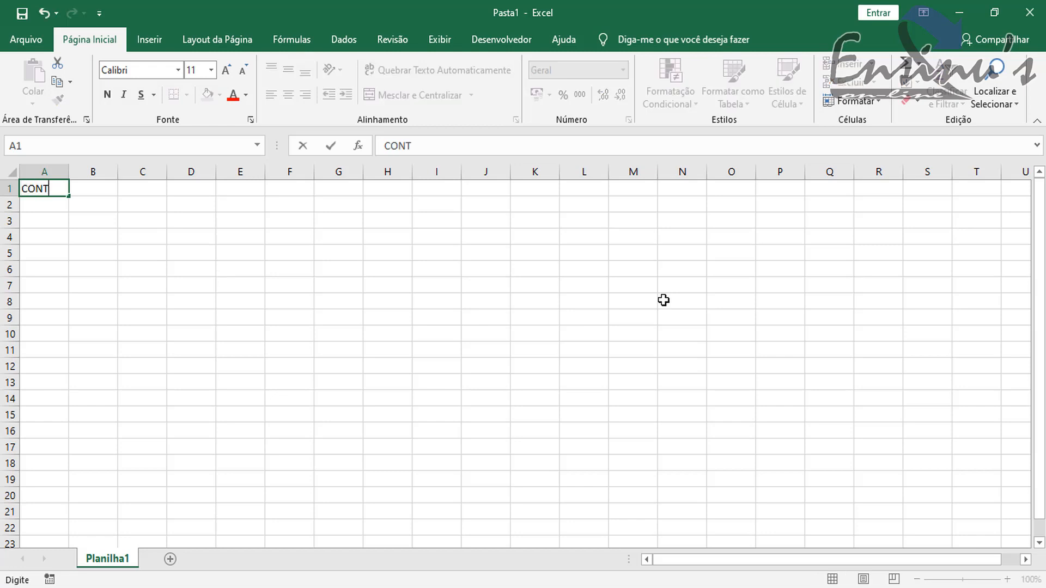
{"action": "type", "text": "AS À PAGAR"}
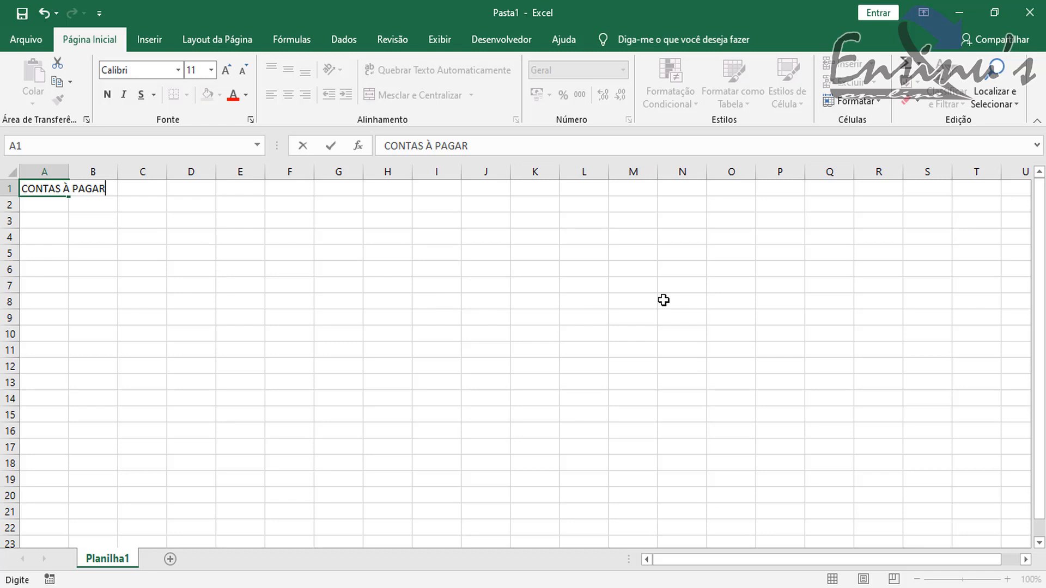
{"action": "key", "text": "Return"}
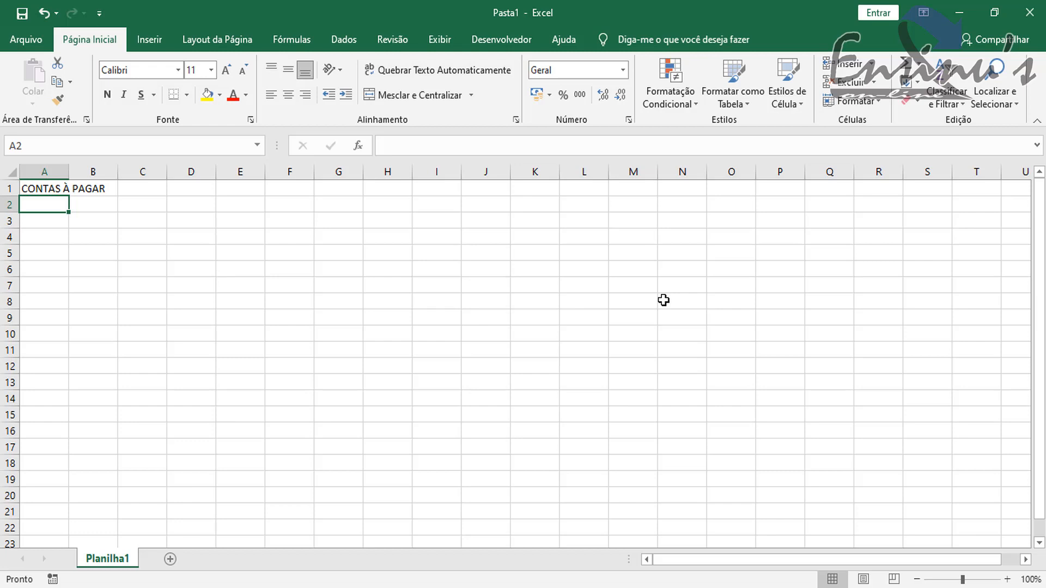
Step: Enter the headers "Data", "Descrição" and "Valor" in cells A2 to C2
{"action": "type", "text": "Data"}
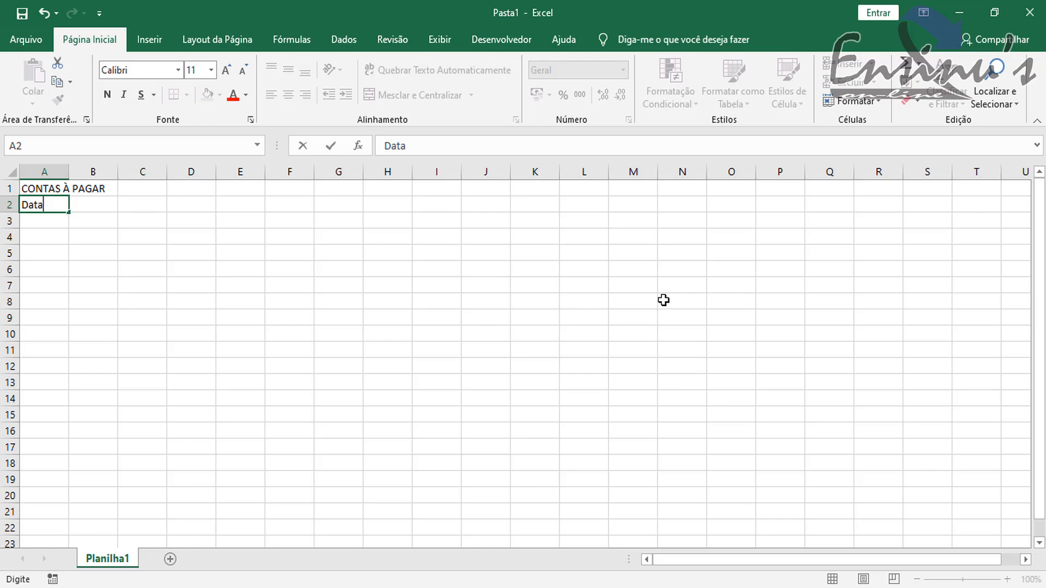
{"action": "key", "text": "Tab"}
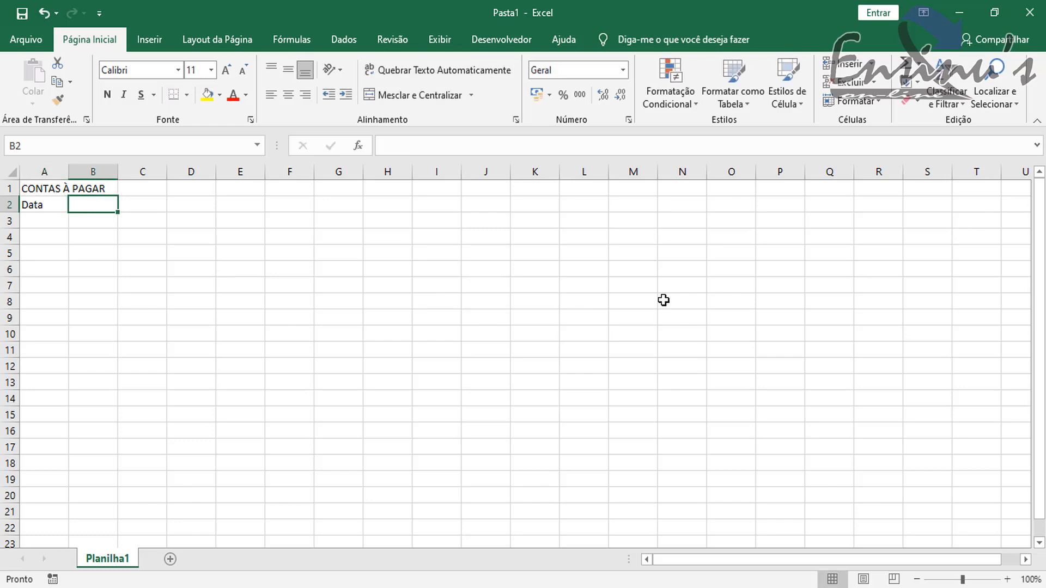
{"action": "type", "text": "Des"}
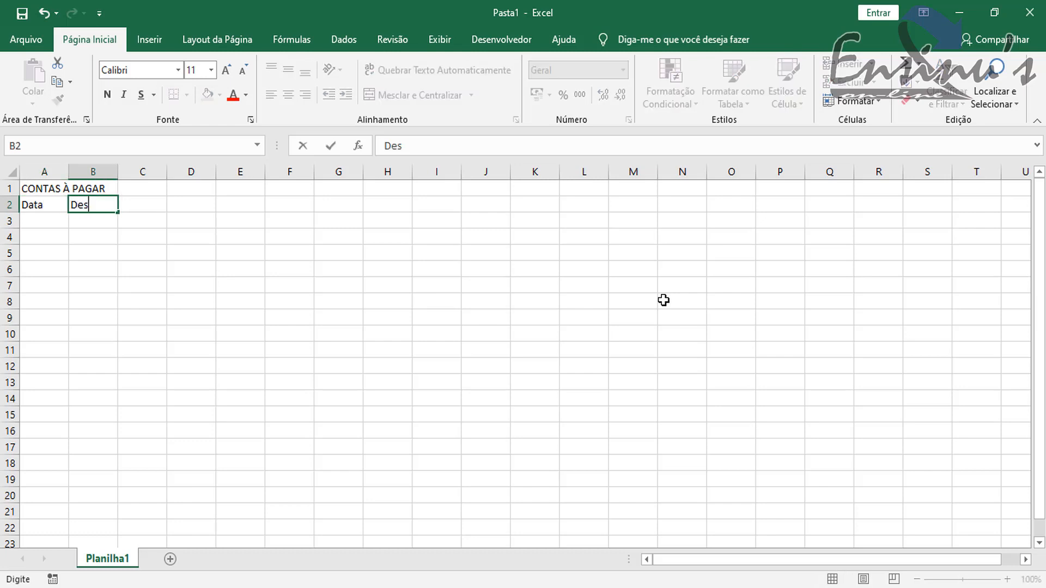
{"action": "type", "text": "crição"}
{"action": "key", "text": "Tab"}
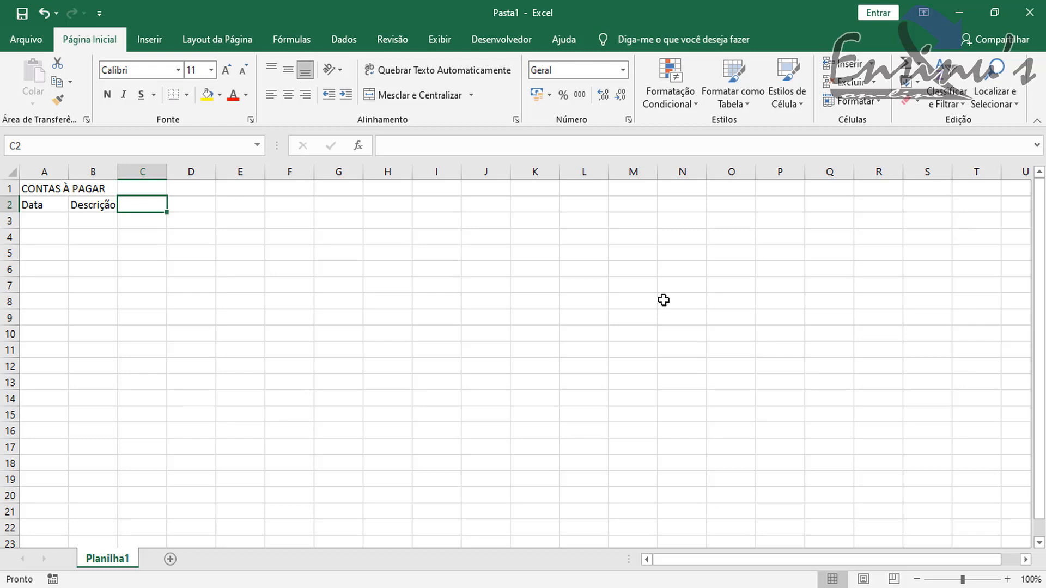
{"action": "type", "text": "Valor"}
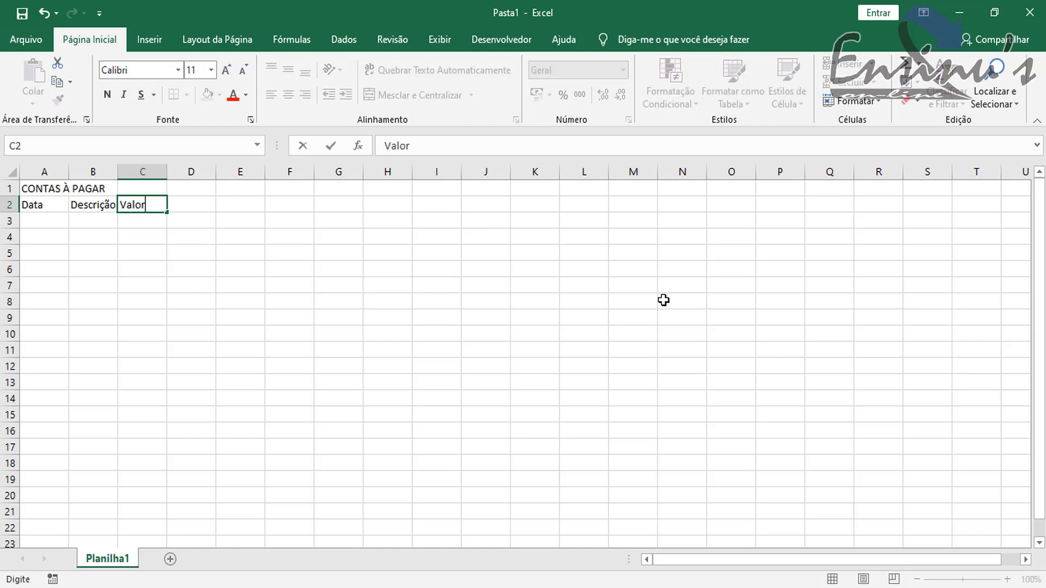
{"action": "key", "text": "Tab"}
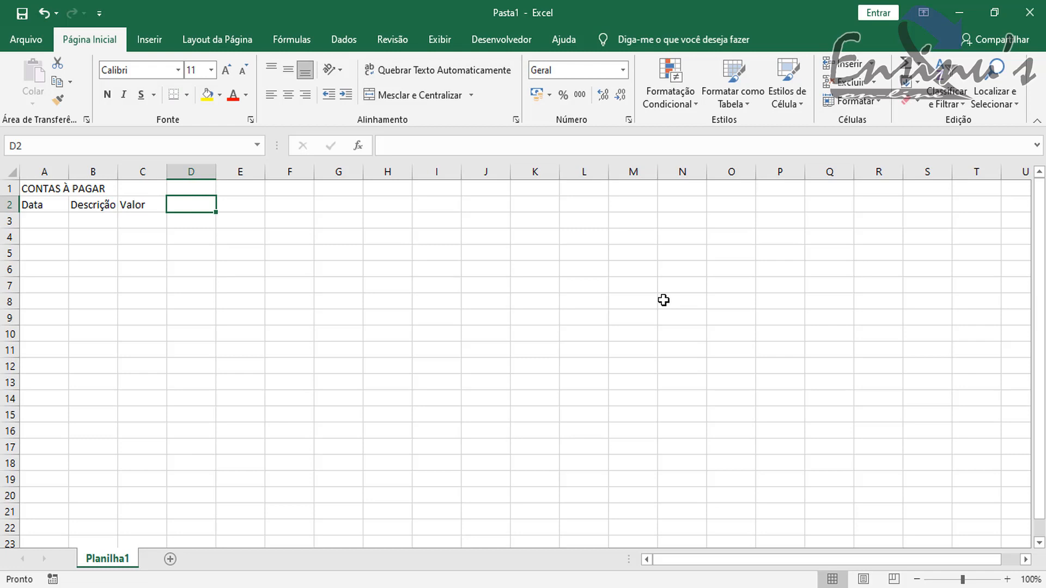
Step: Enter the headers "Situação 1", "Situação 2" and "Situação 3" in cells D2 to F2
{"action": "type", "text": "Sit"}
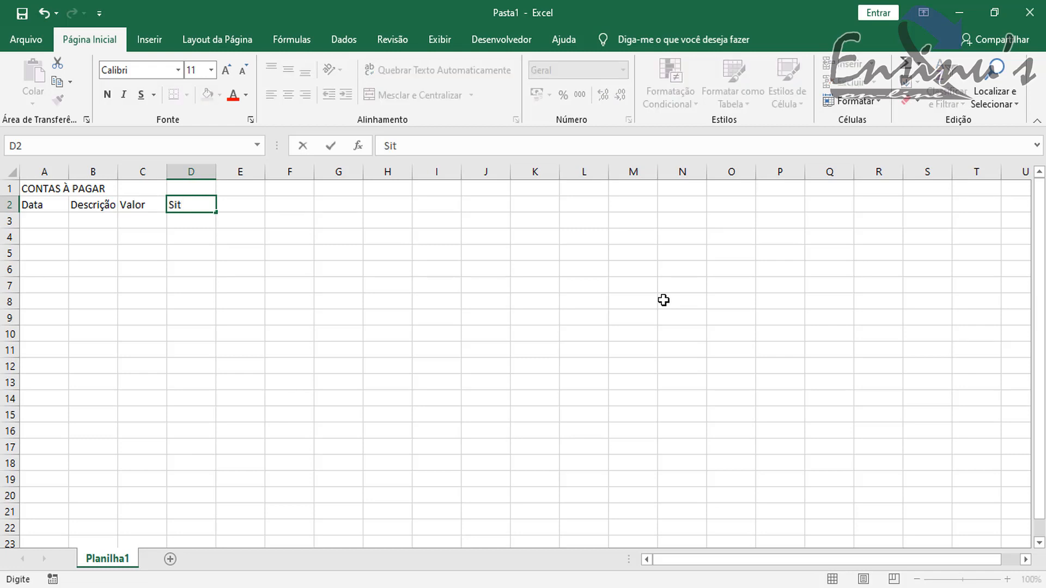
{"action": "type", "text": "uação 1"}
{"action": "key", "text": "Tab"}
{"action": "type", "text": "S"}
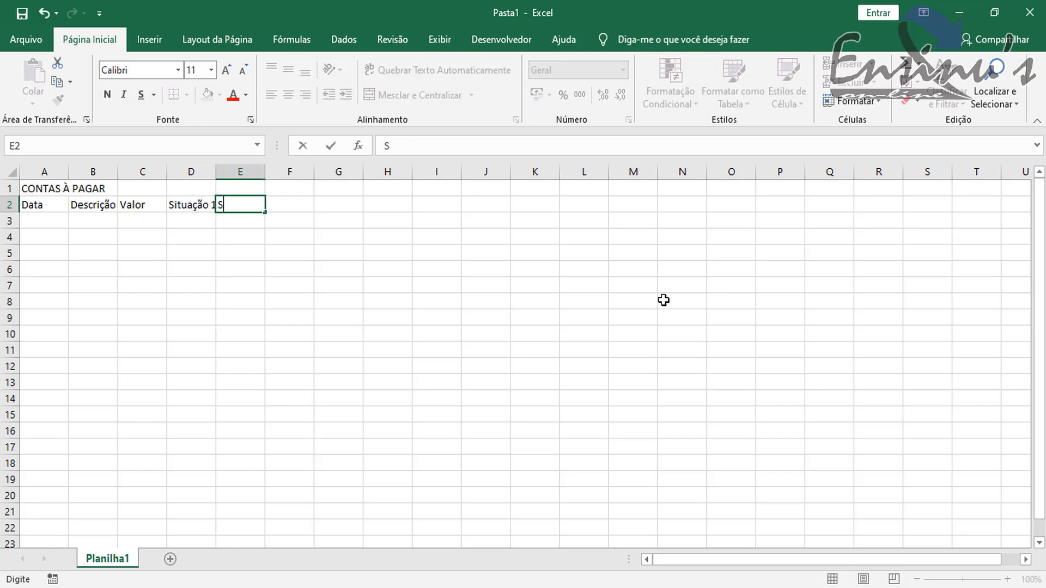
{"action": "type", "text": "ituação 2"}
{"action": "key", "text": "Tab"}
{"action": "type", "text": "Situaç"}
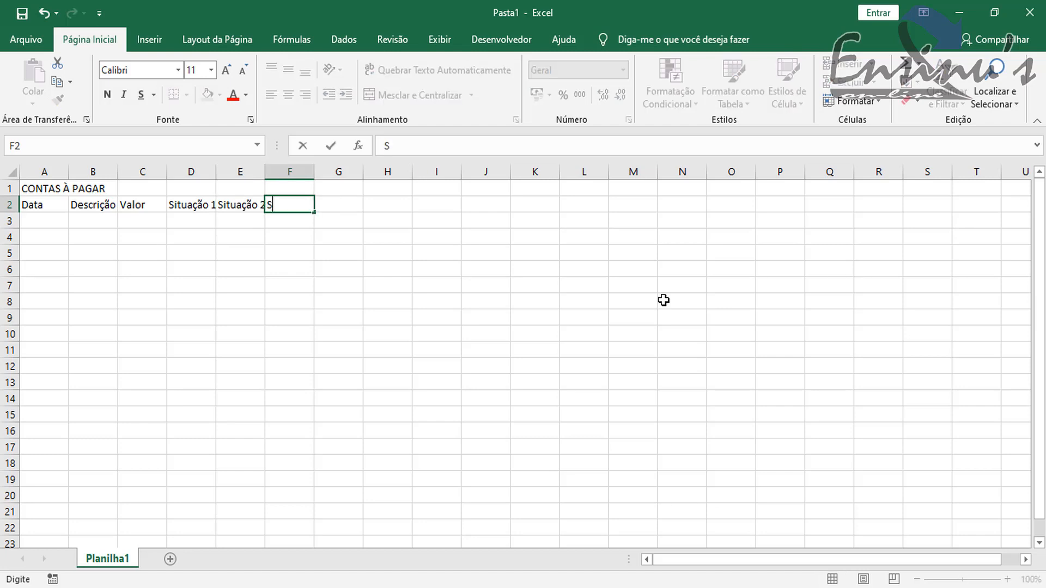
{"action": "type", "text": "ão 3"}
{"action": "key", "text": "Tab"}
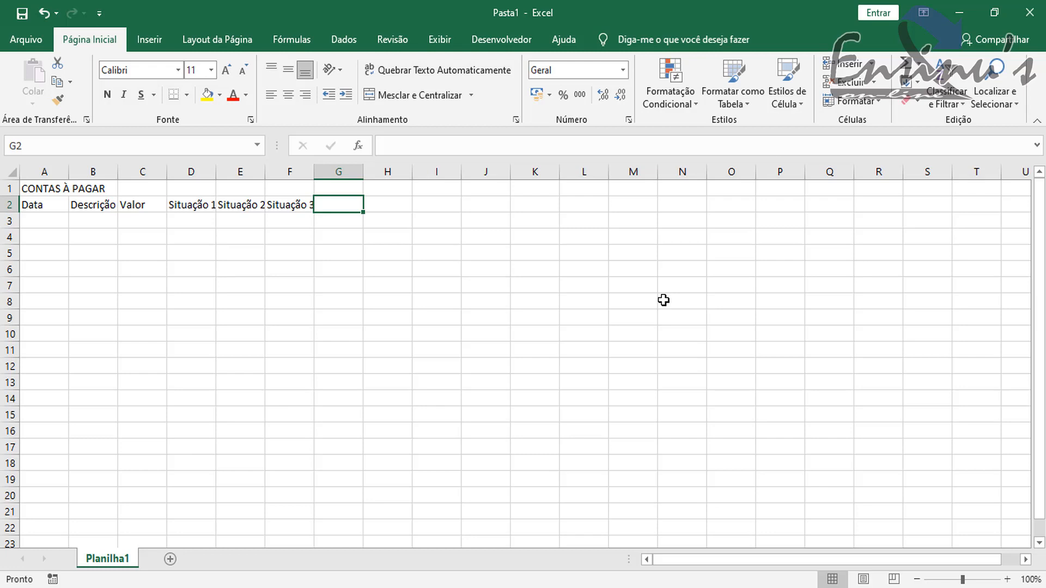
Step: Enter the label "Valor Inicial" in cell H1
{"action": "key", "text": "Right"}
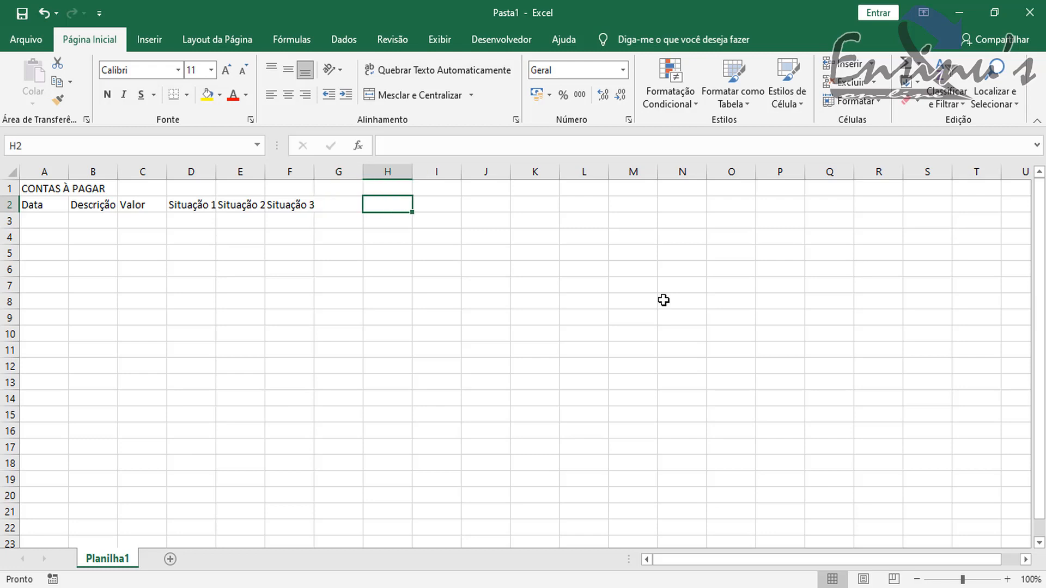
{"action": "key", "text": "Up"}
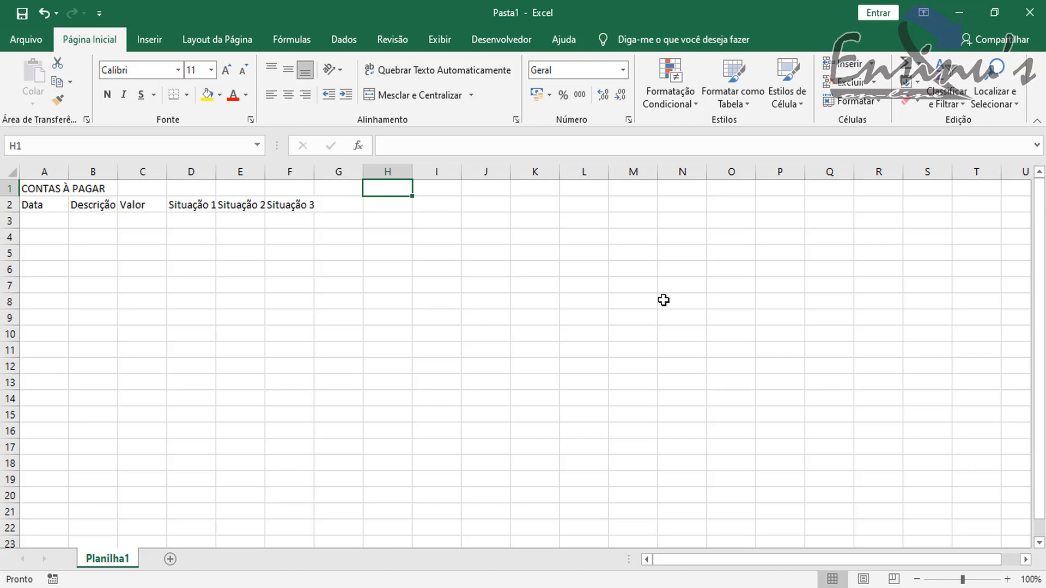
{"action": "type", "text": "Valor"}
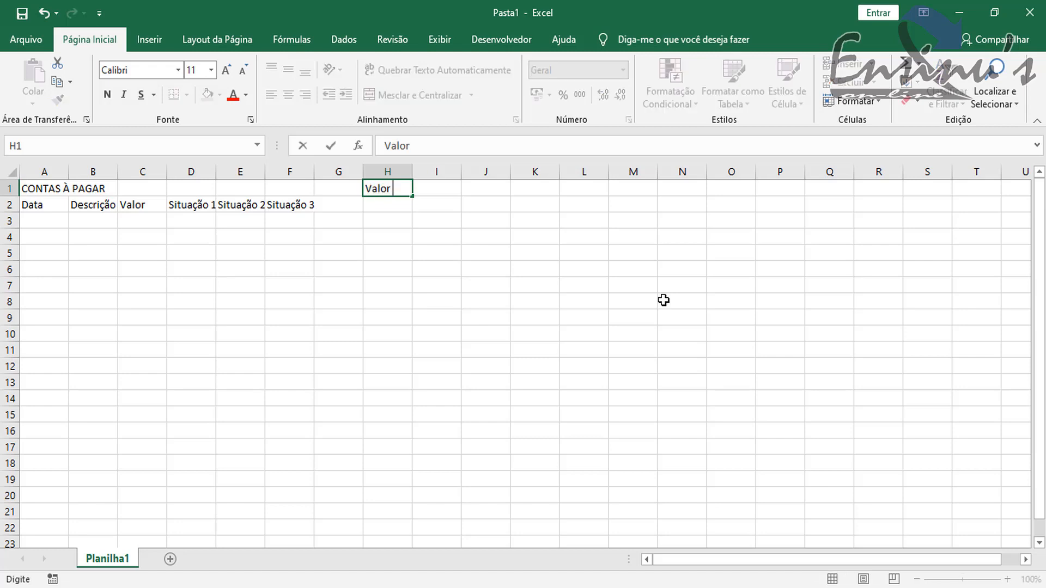
{"action": "type", "text": " Incial"}
{"action": "key", "text": "BackSpace"}
{"action": "key", "text": "BackSpace"}
{"action": "key", "text": "BackSpace"}
{"action": "key", "text": "BackSpace"}
{"action": "type", "text": "icial"}
{"action": "key", "text": "Return"}
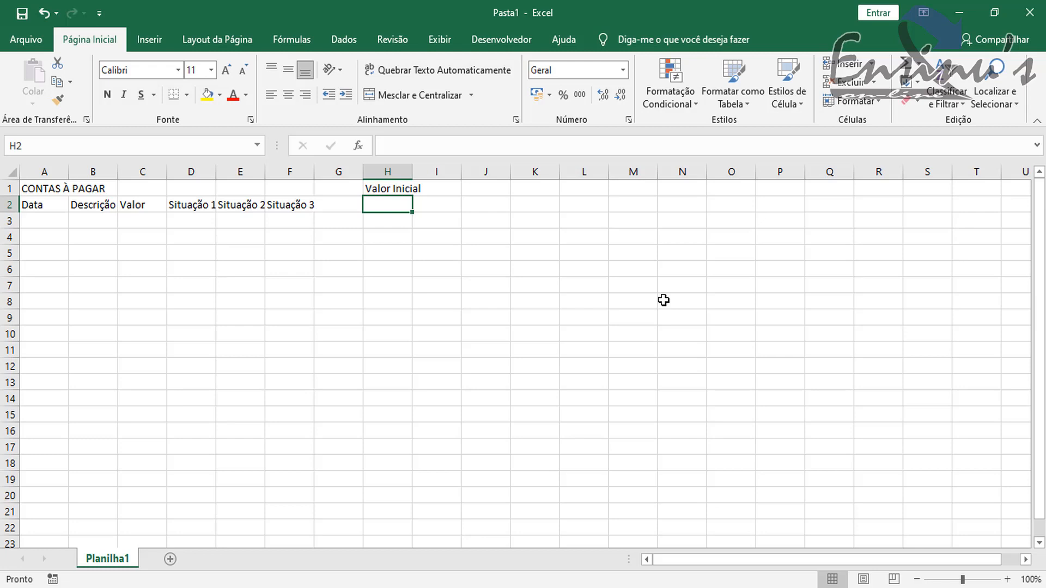
Step: Set the width of column A to 15 and the width of column B to 35
{"action": "right_click", "coordinate": [50, 169]}
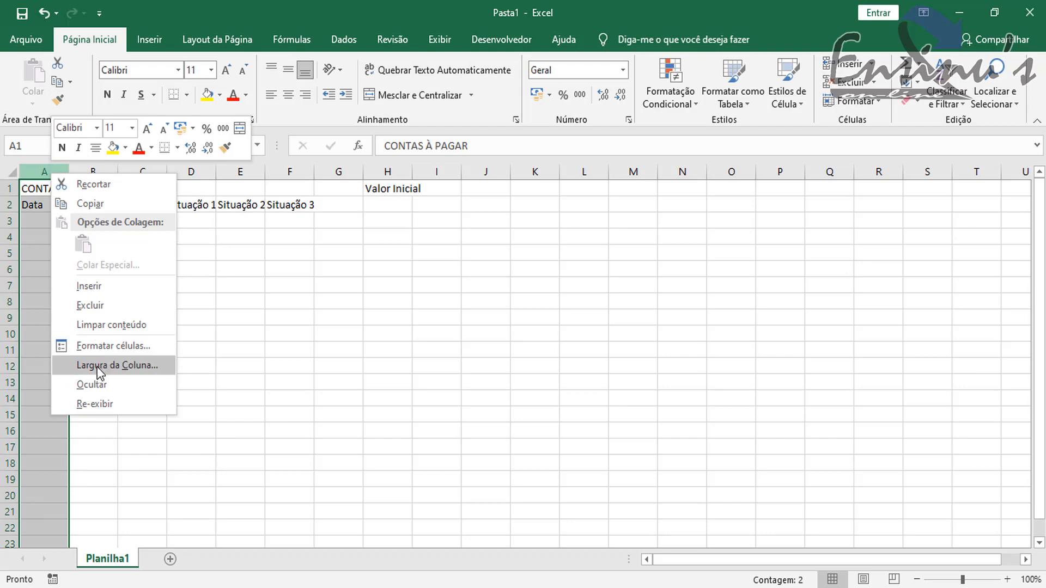
{"action": "left_click", "coordinate": [123, 368]}
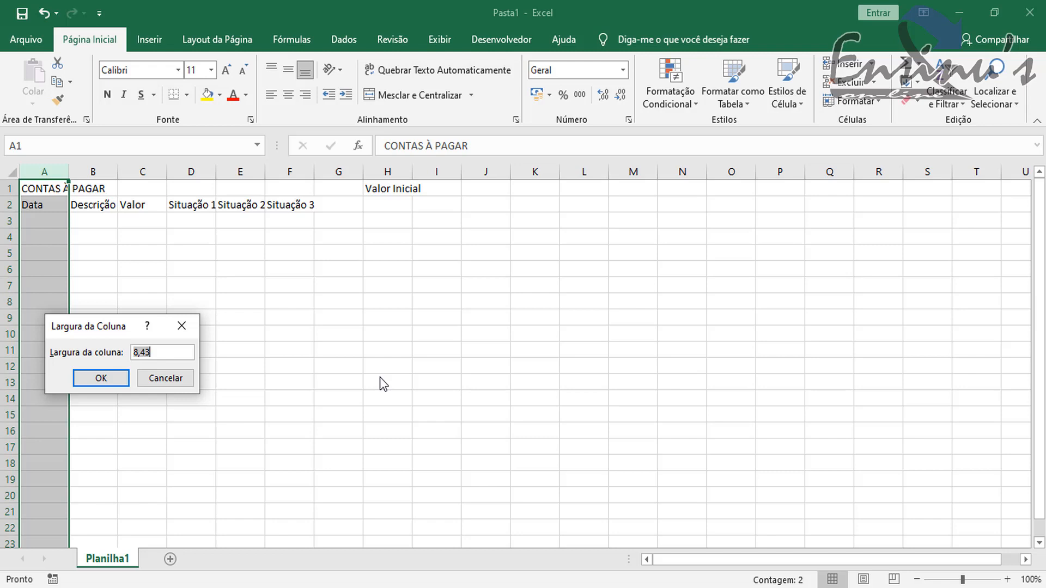
{"action": "type", "text": "15"}
{"action": "left_click", "coordinate": [101, 378]}
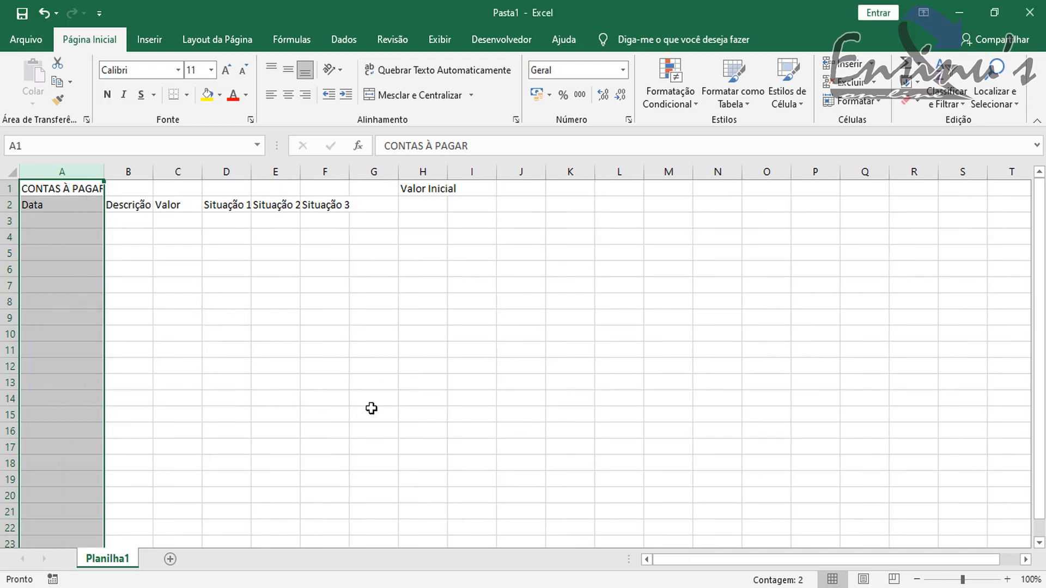
{"action": "right_click", "coordinate": [129, 170]}
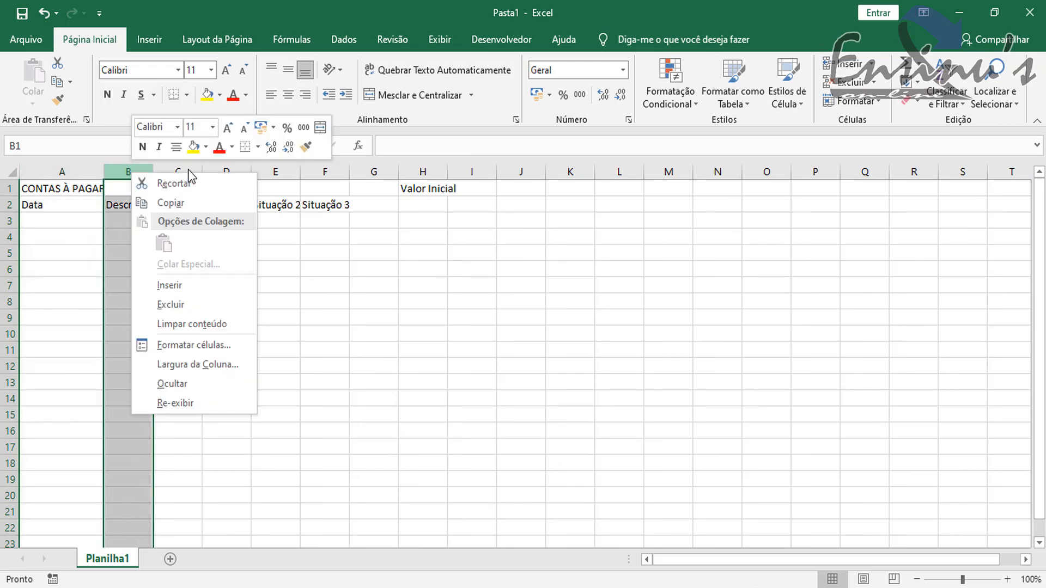
{"action": "left_click", "coordinate": [229, 365]}
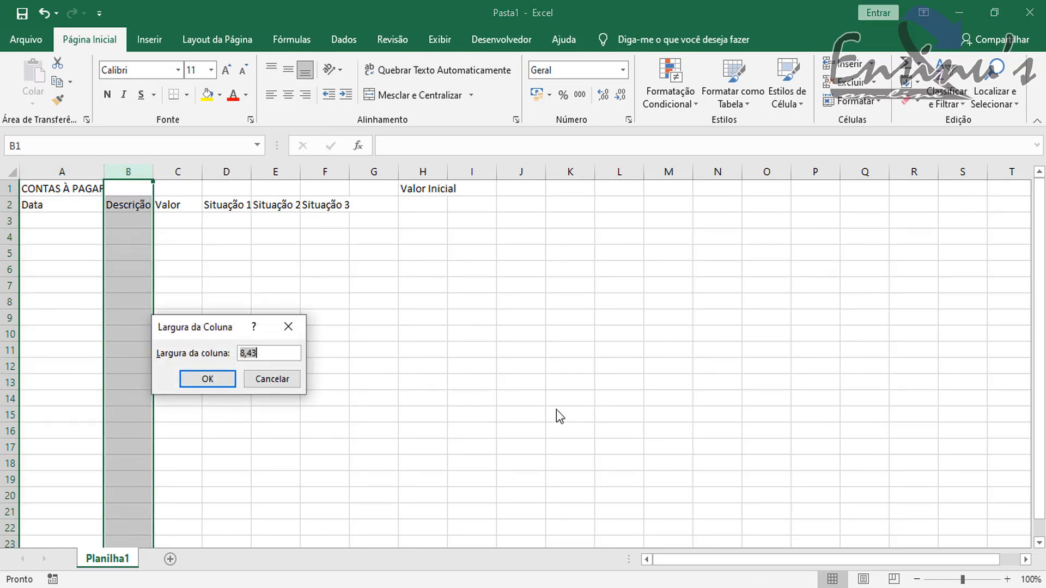
{"action": "type", "text": "35"}
{"action": "left_click", "coordinate": [217, 377]}
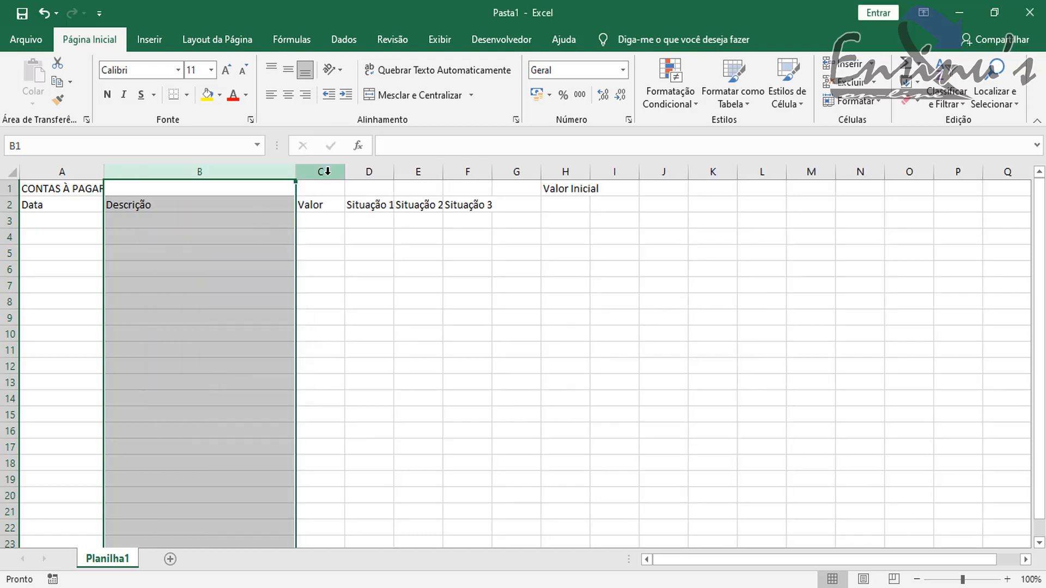
Step: Set the widths of the Valor column (C) and the Situação 1 column (D) to 20 each
{"action": "right_click", "coordinate": [325, 172]}
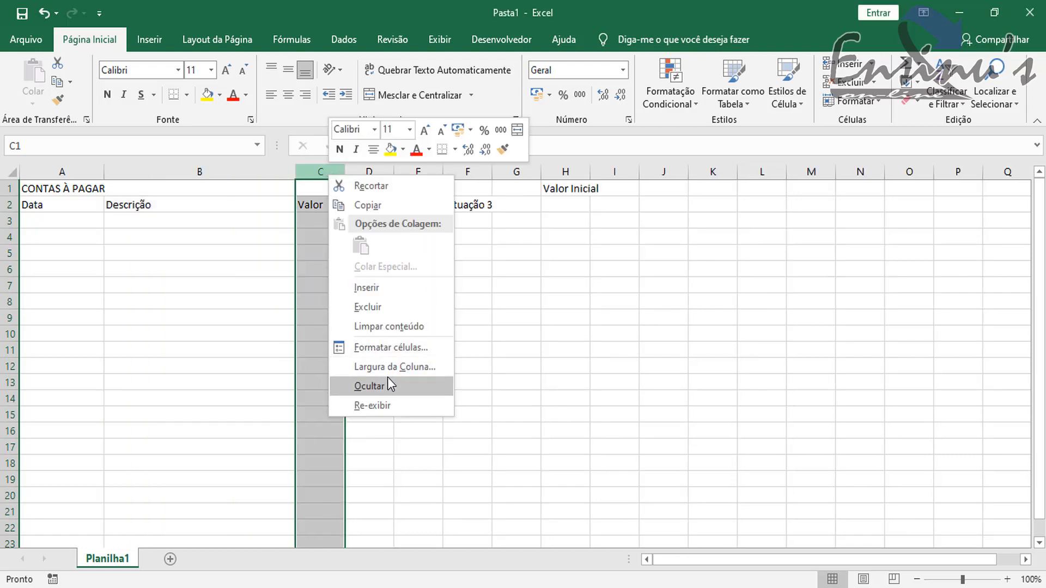
{"action": "left_click", "coordinate": [410, 367]}
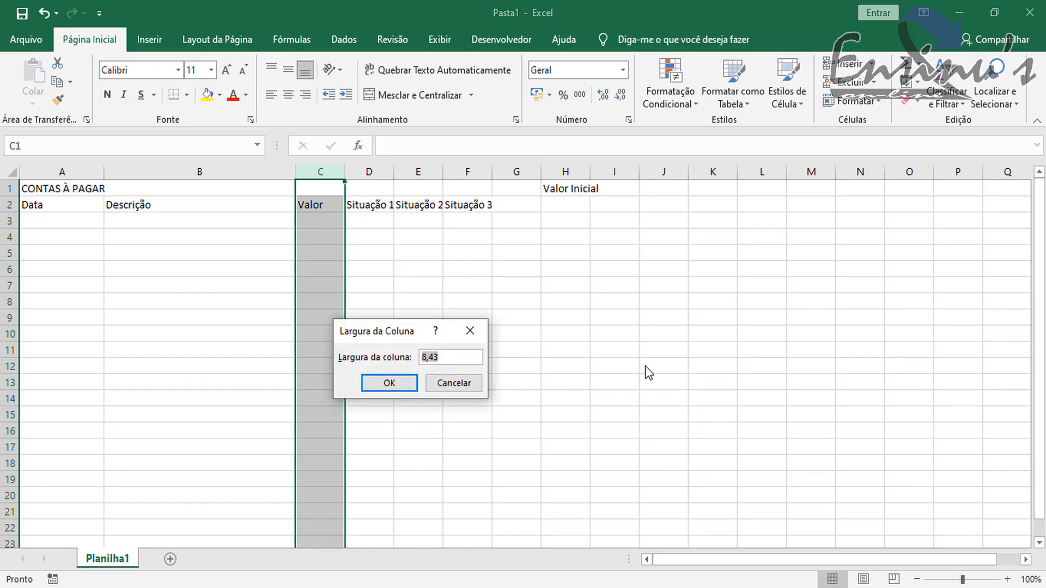
{"action": "type", "text": "15"}
{"action": "left_click", "coordinate": [398, 387]}
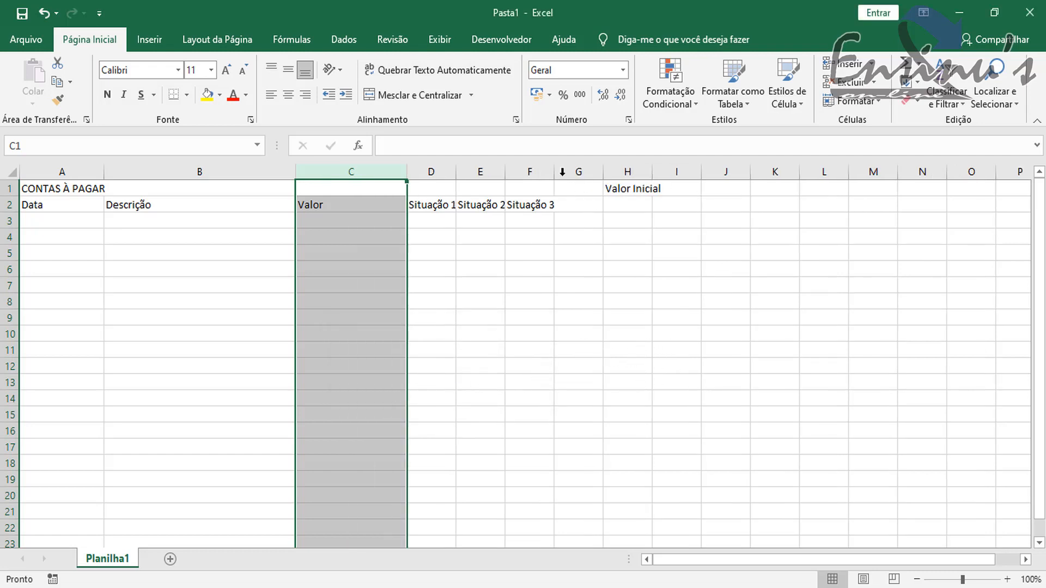
{"action": "mouse_move", "coordinate": [432, 171]}
{"action": "left_mouse_down"}
{"action": "mouse_move", "coordinate": [475, 170]}
{"action": "mouse_move", "coordinate": [431, 172]}
{"action": "left_mouse_up"}
{"action": "right_click", "coordinate": [431, 171]}
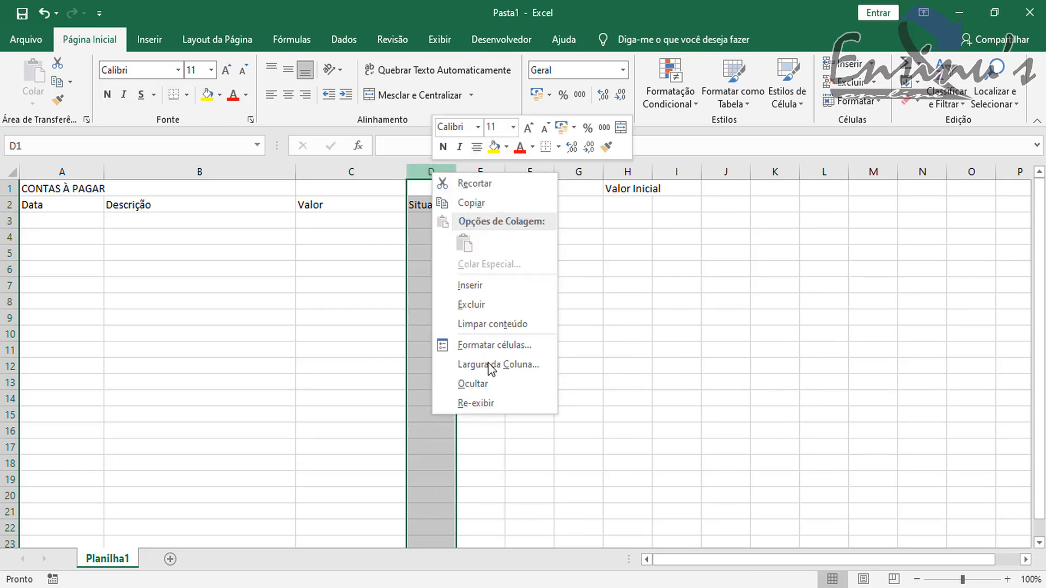
{"action": "left_click", "coordinate": [517, 366]}
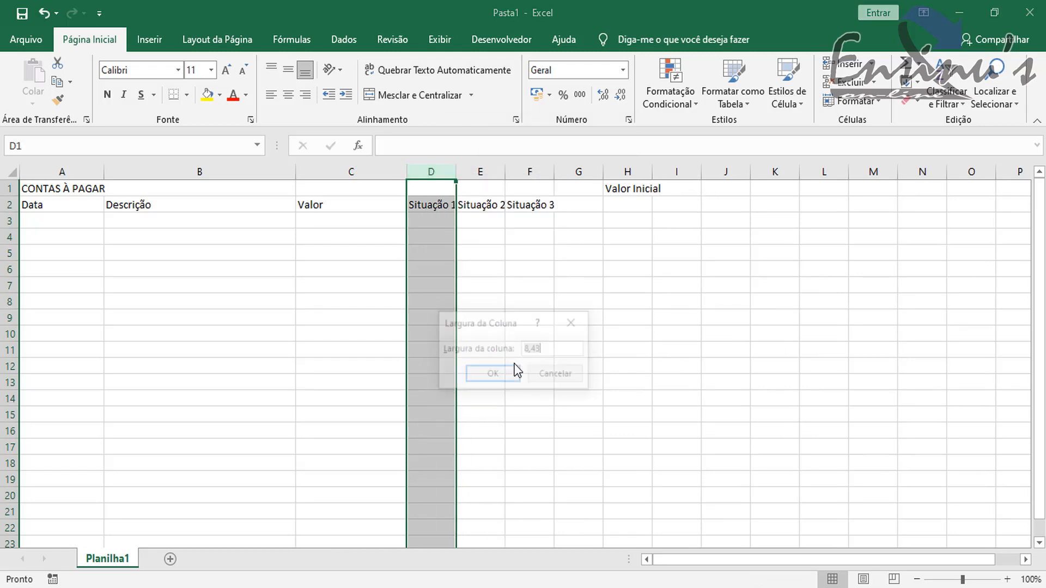
{"action": "type", "text": "20"}
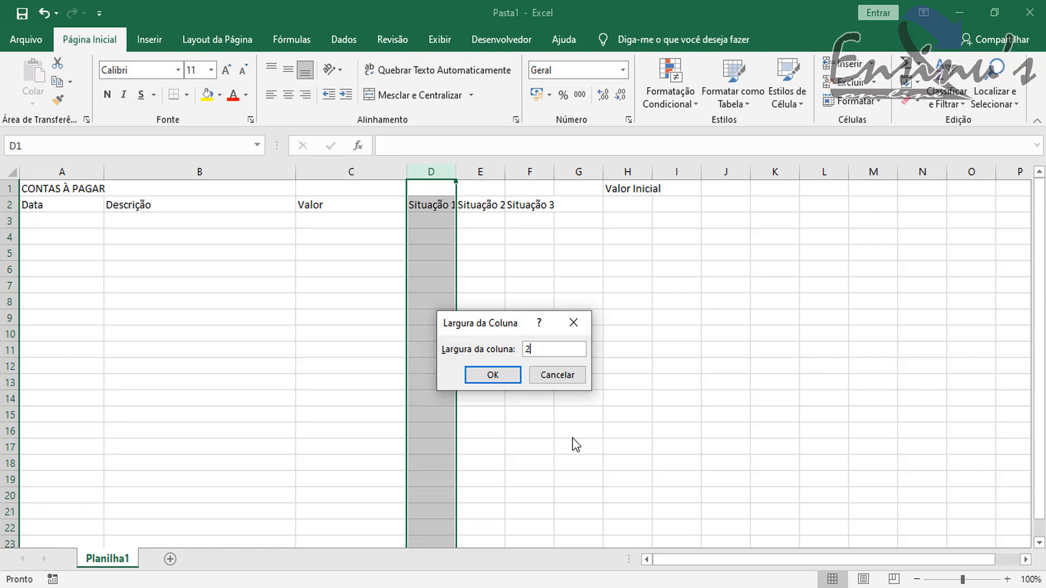
{"action": "left_click", "coordinate": [496, 374]}
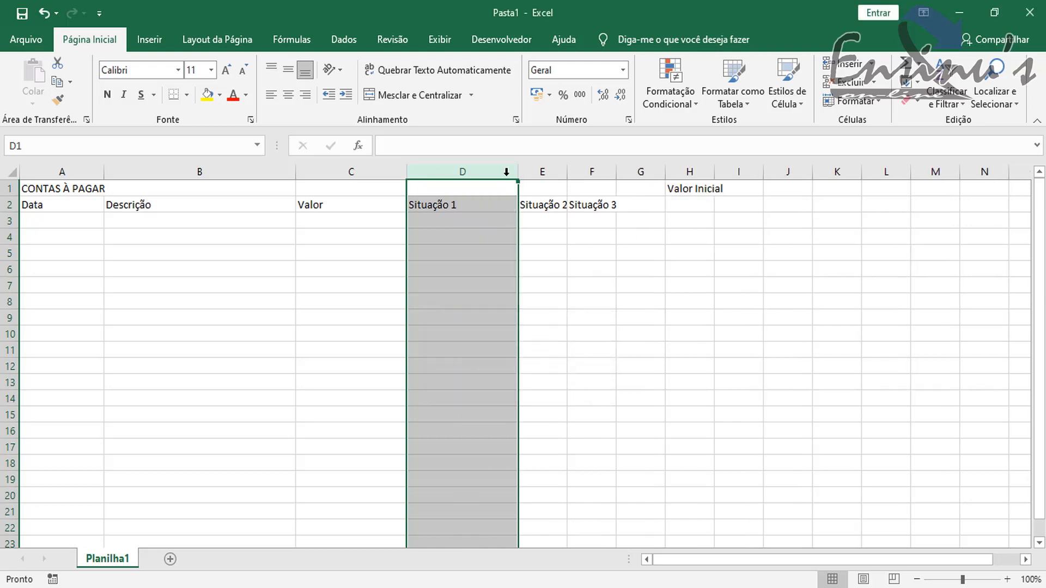
Step: Set the width of the Situação 2 column (E) to 20 and the Situação 3 column (F) to 50
{"action": "right_click", "coordinate": [540, 171]}
{"action": "left_click", "coordinate": [620, 373]}
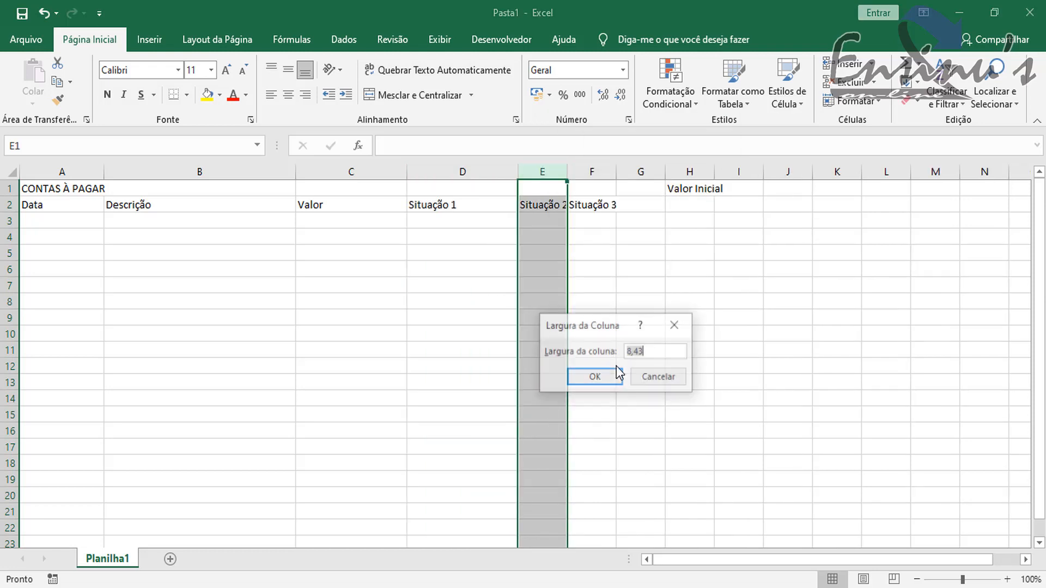
{"action": "type", "text": "20"}
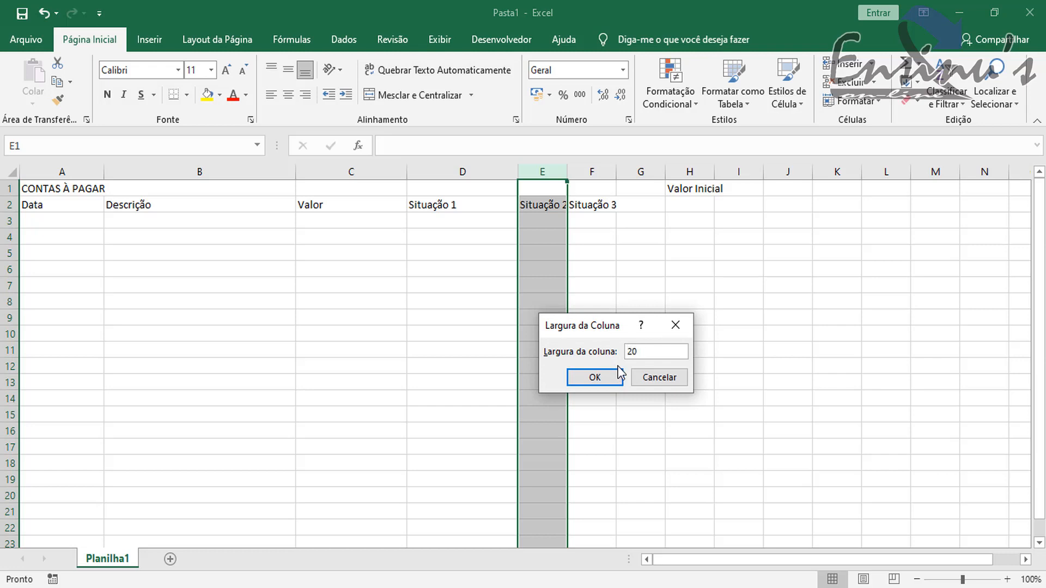
{"action": "left_click", "coordinate": [602, 376]}
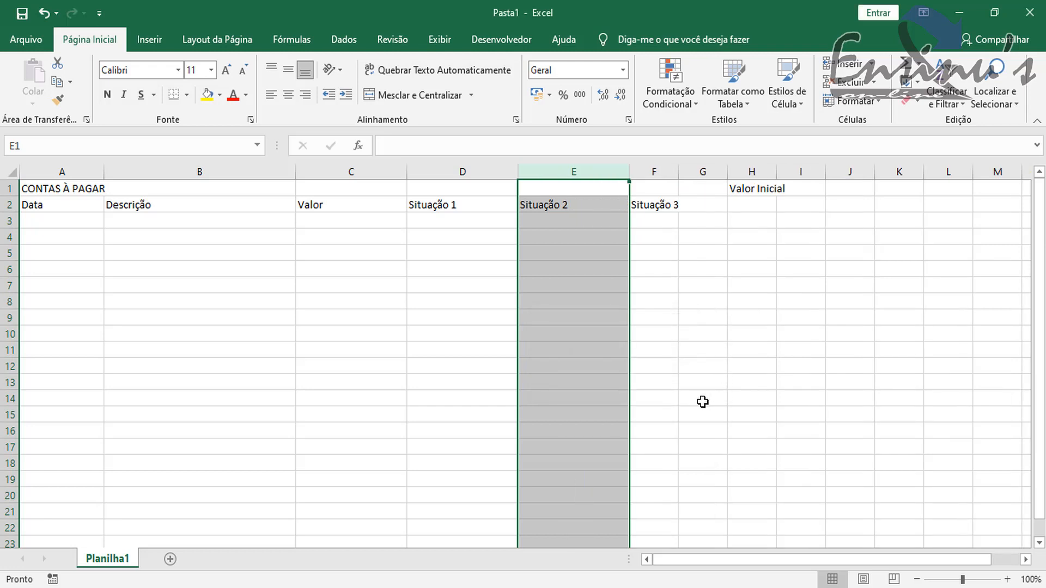
{"action": "right_click", "coordinate": [656, 171]}
{"action": "left_click", "coordinate": [728, 372]}
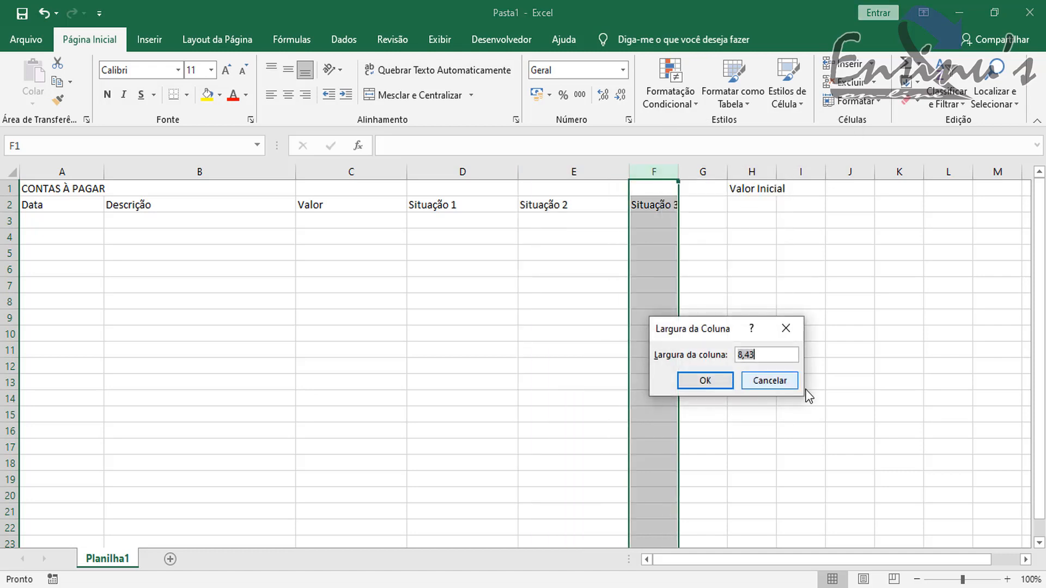
{"action": "type", "text": "50"}
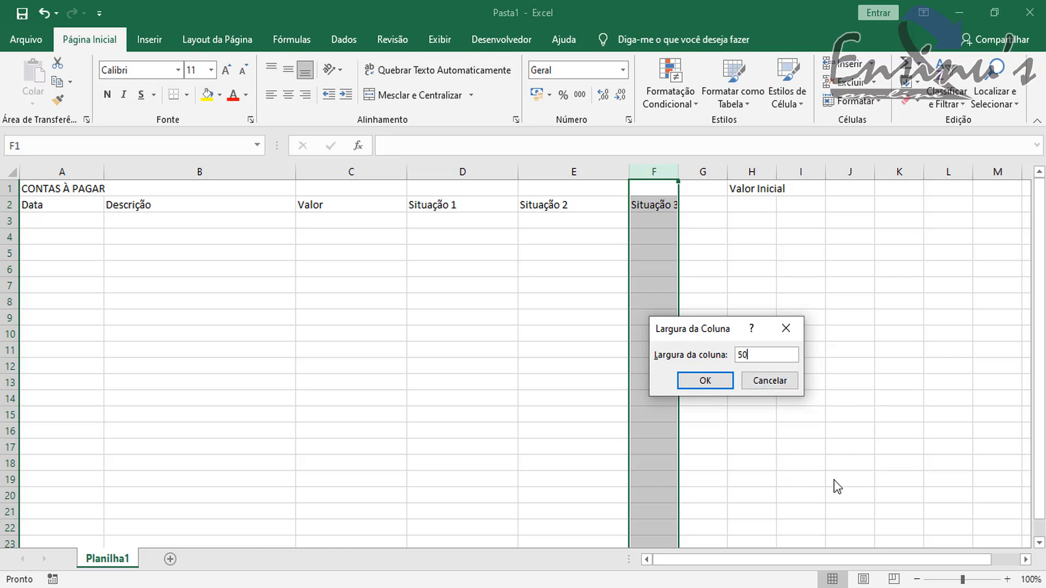
{"action": "left_click", "coordinate": [714, 382]}
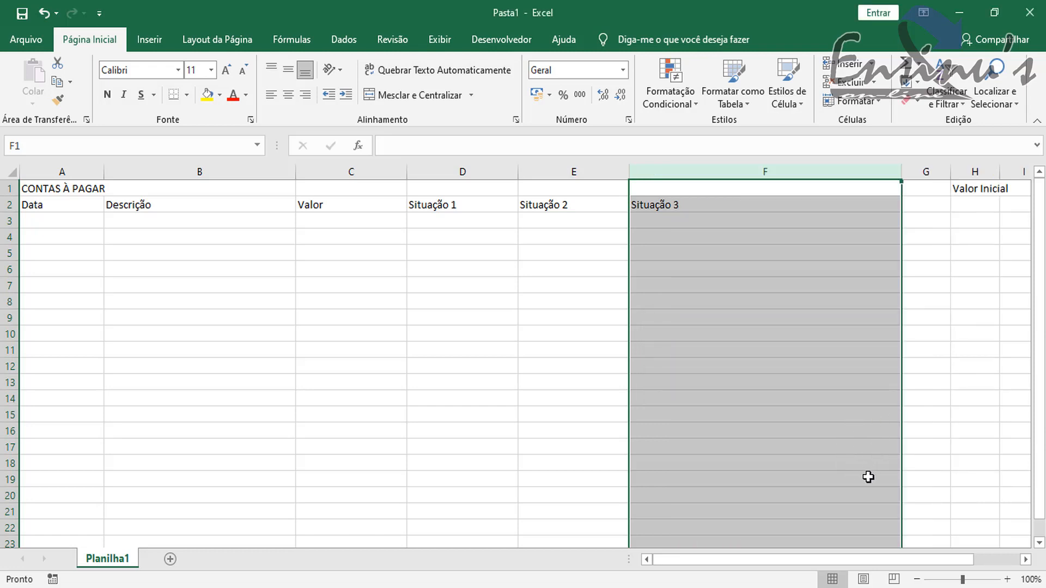
Step: Set the width of the empty column G to 3 and the Valor Inicial column (H) to 20
{"action": "right_click", "coordinate": [928, 172]}
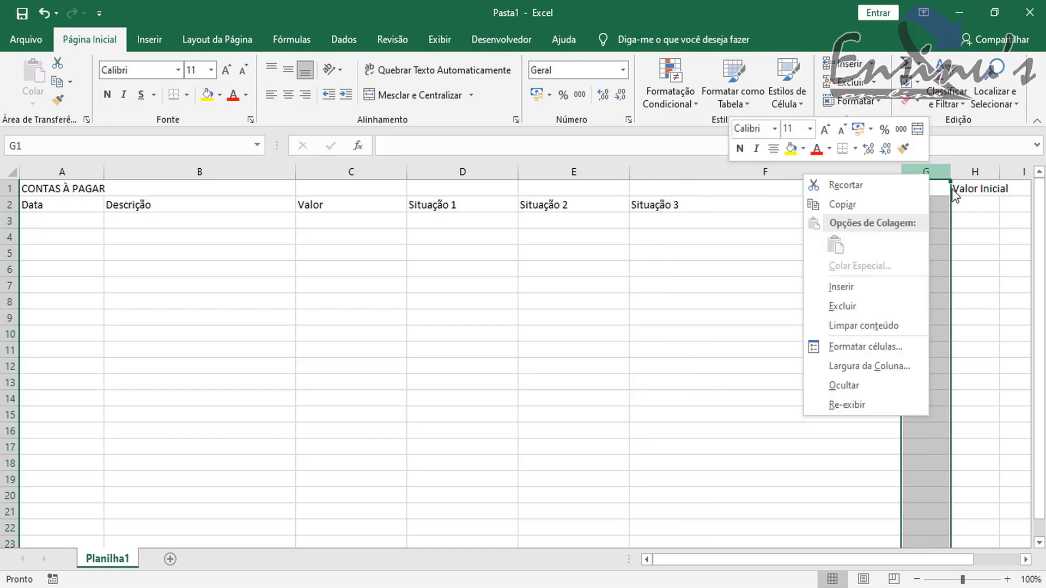
{"action": "left_click", "coordinate": [874, 370]}
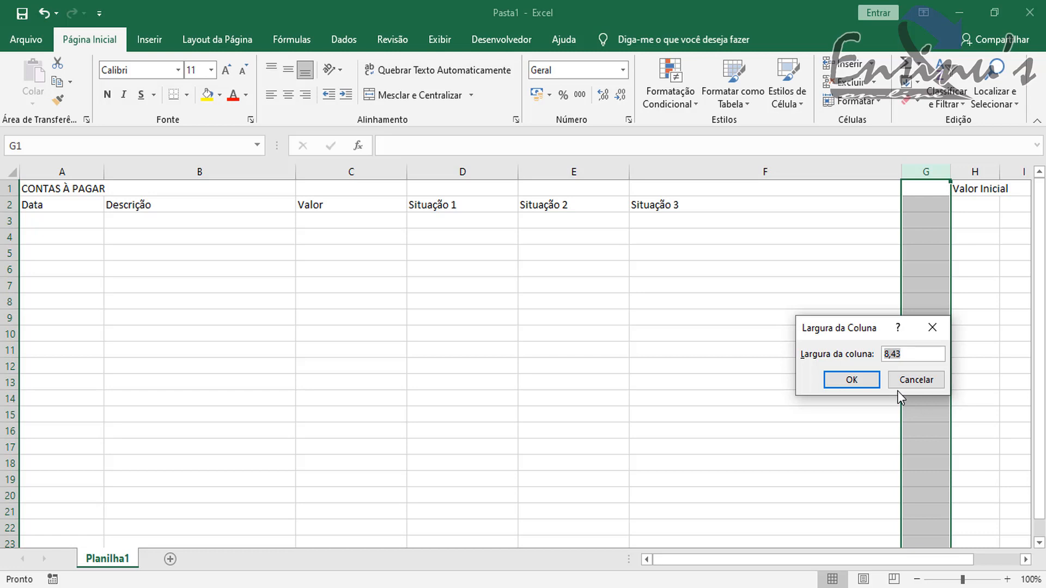
{"action": "type", "text": "3"}
{"action": "left_click", "coordinate": [854, 381]}
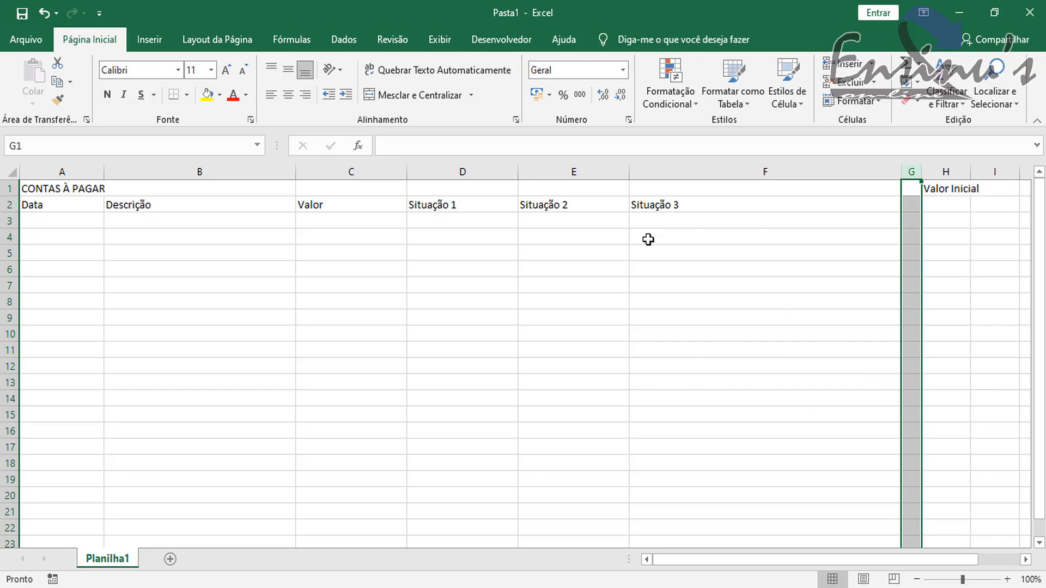
{"action": "left_click", "coordinate": [944, 173]}
{"action": "right_click", "coordinate": [946, 174]}
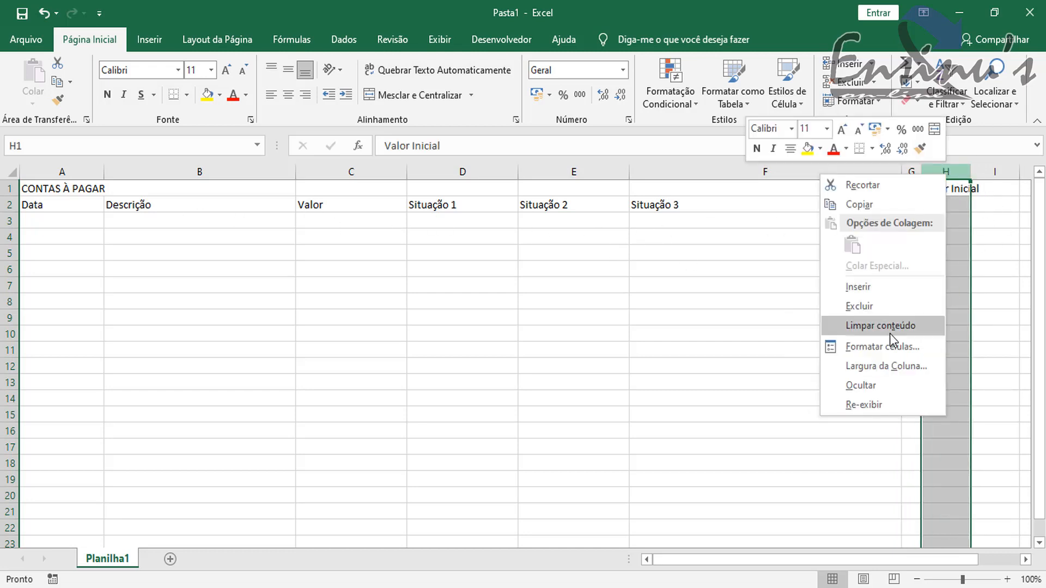
{"action": "left_click", "coordinate": [886, 366]}
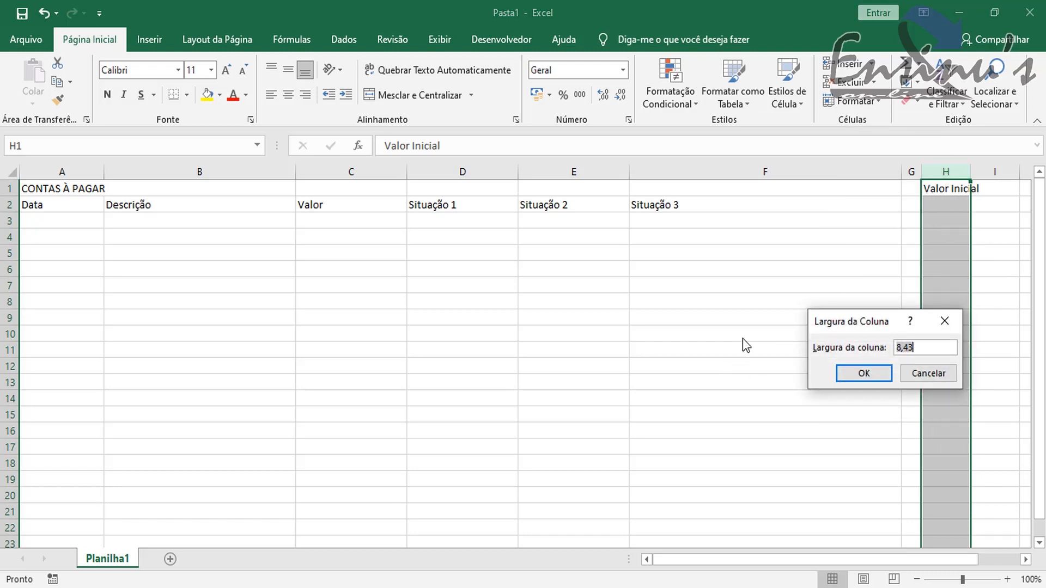
{"action": "type", "text": "20"}
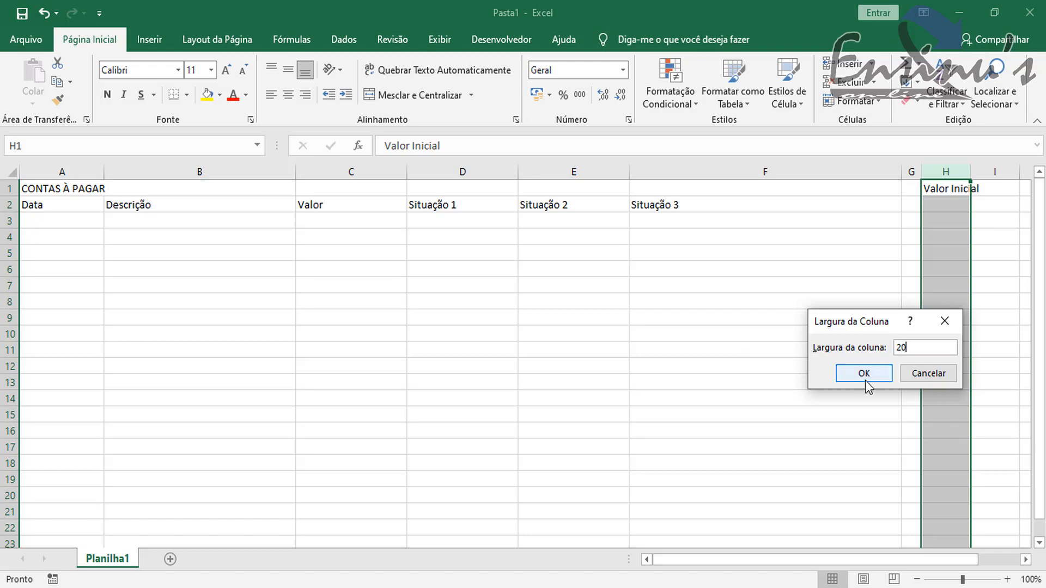
{"action": "left_click", "coordinate": [866, 375]}
{"action": "left_click", "coordinate": [656, 335]}
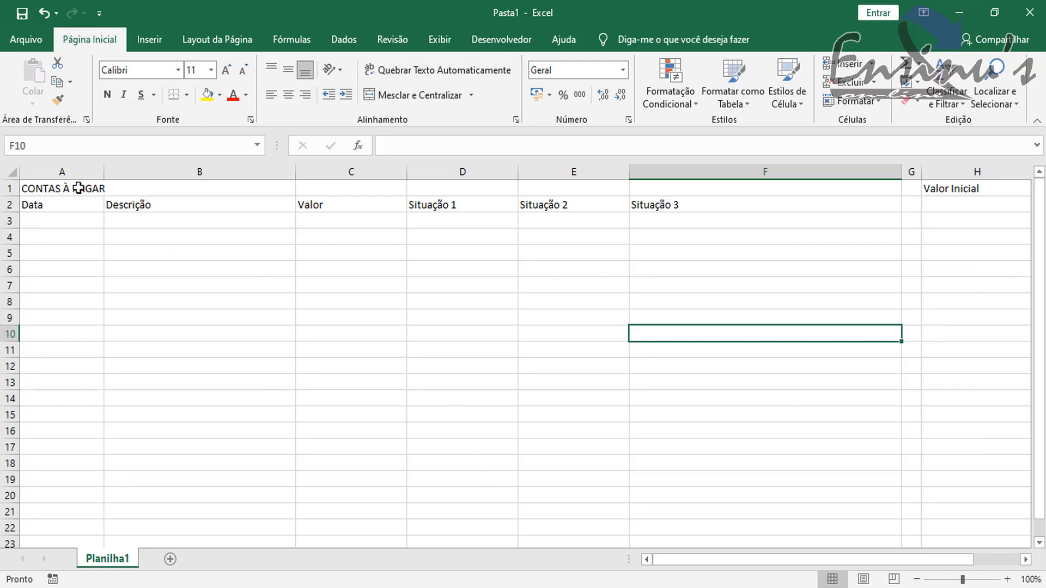
Step: Merge and center the "CONTAS À PAGAR" title across A1 to F1 and enlarge its font to 24
{"action": "left_click_drag", "start_coordinate": [79, 188], "coordinate": [692, 187]}
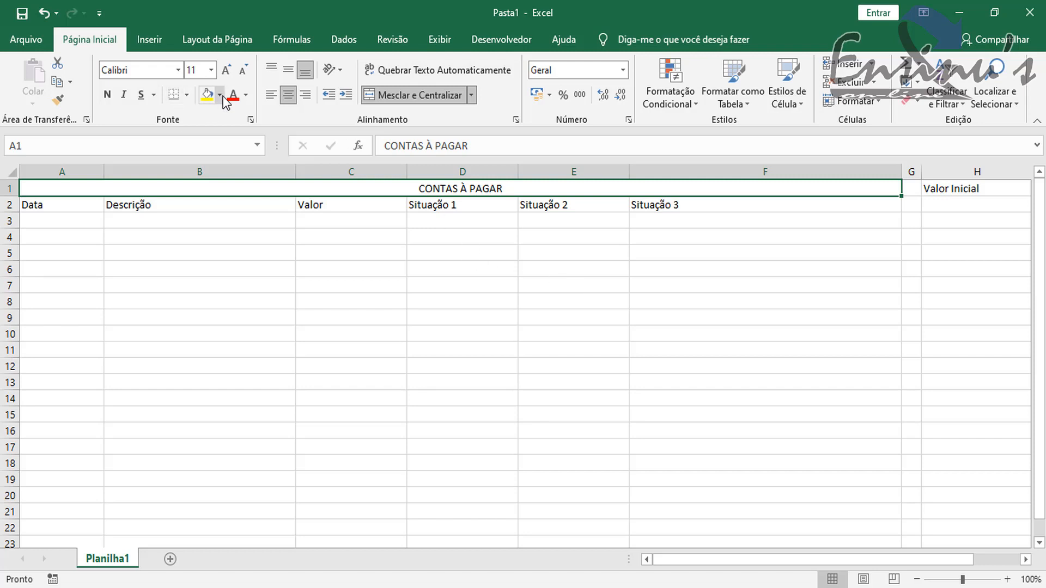
{"action": "left_click", "coordinate": [225, 71]}
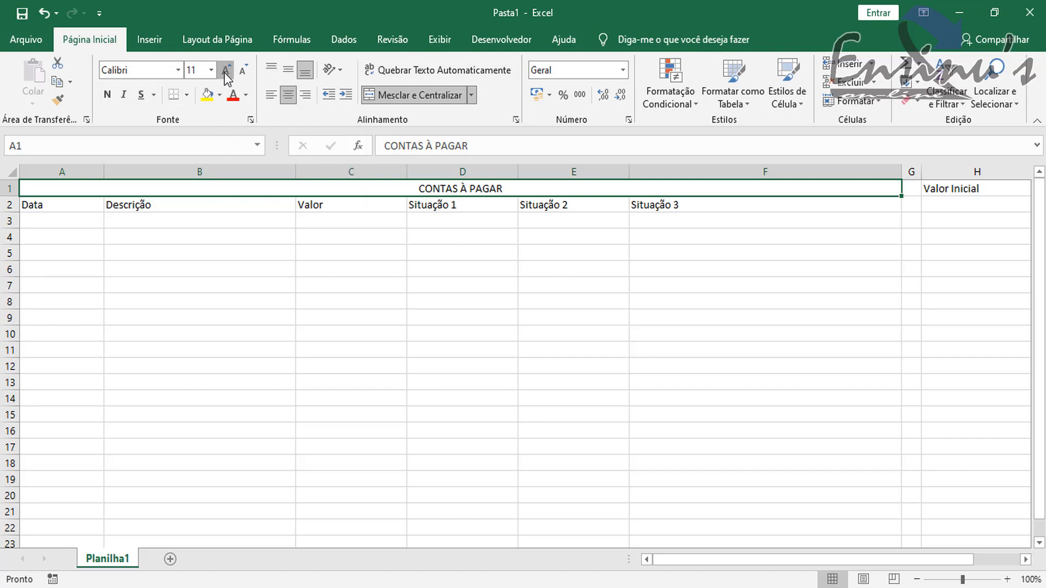
{"action": "left_click", "coordinate": [227, 72]}
{"action": "left_click", "coordinate": [226, 72]}
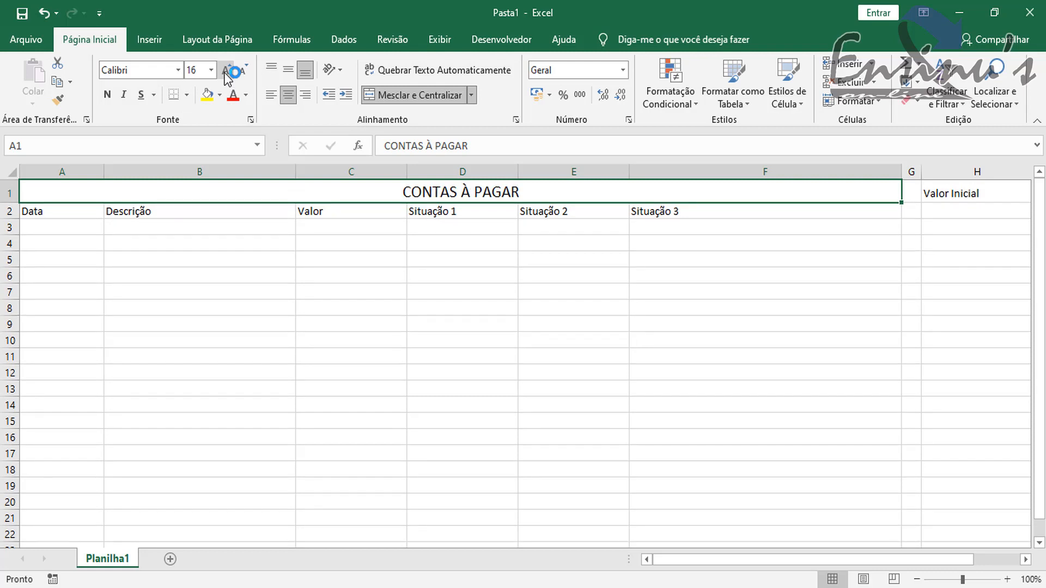
{"action": "left_click", "coordinate": [227, 72]}
{"action": "left_click", "coordinate": [226, 71]}
{"action": "left_click", "coordinate": [226, 72]}
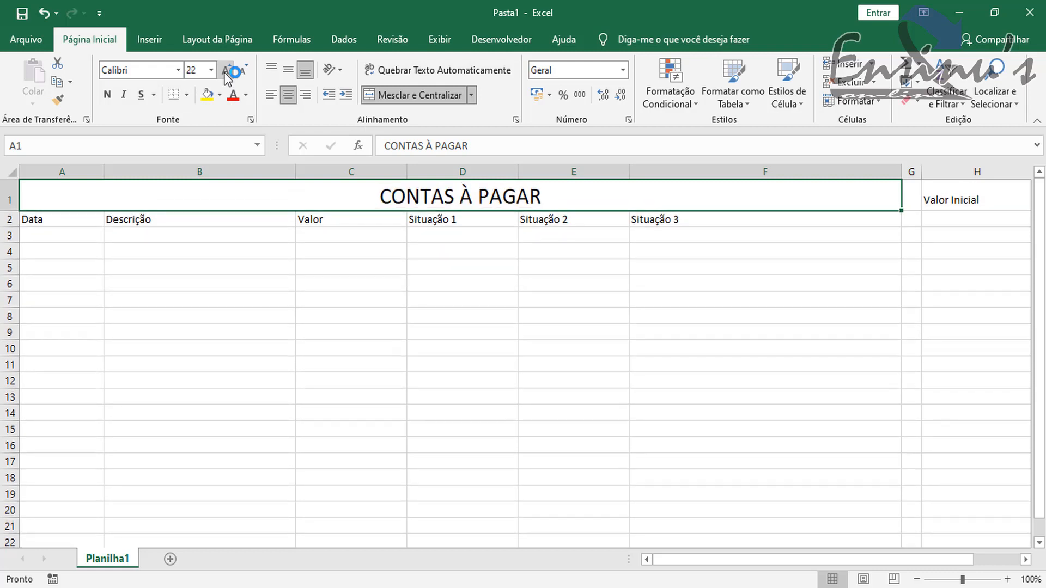
{"action": "left_click", "coordinate": [226, 71]}
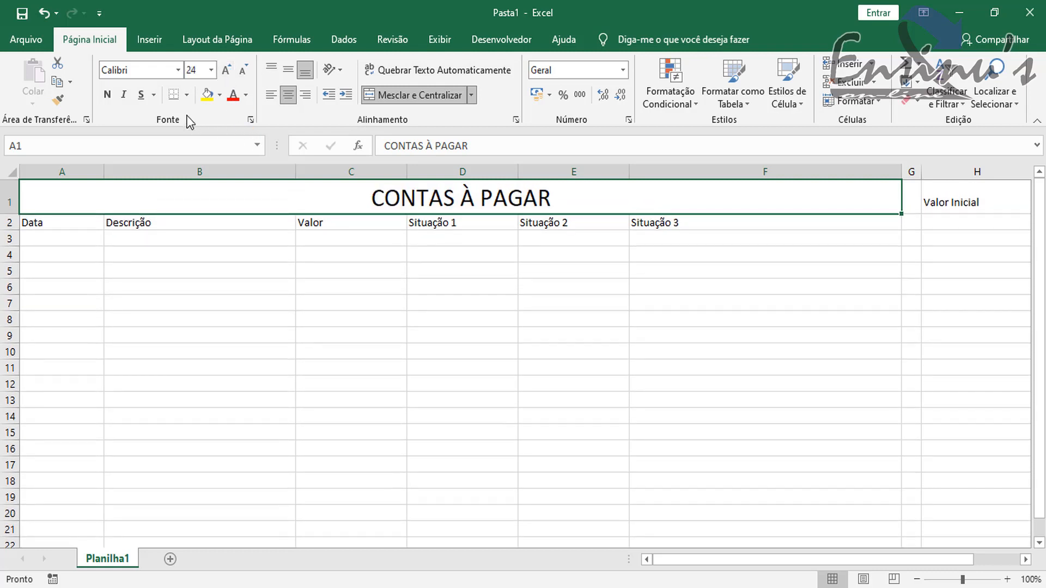
Step: Give the "CONTAS À PAGAR" title cell a black fill and make its text white and bold
{"action": "left_click", "coordinate": [220, 96]}
{"action": "left_click", "coordinate": [220, 132]}
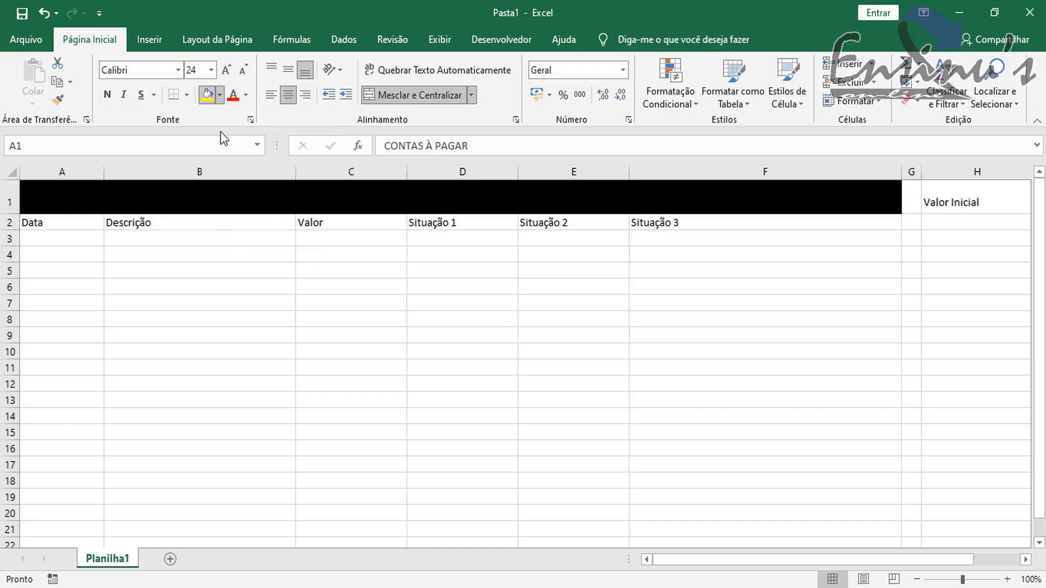
{"action": "left_click", "coordinate": [246, 96]}
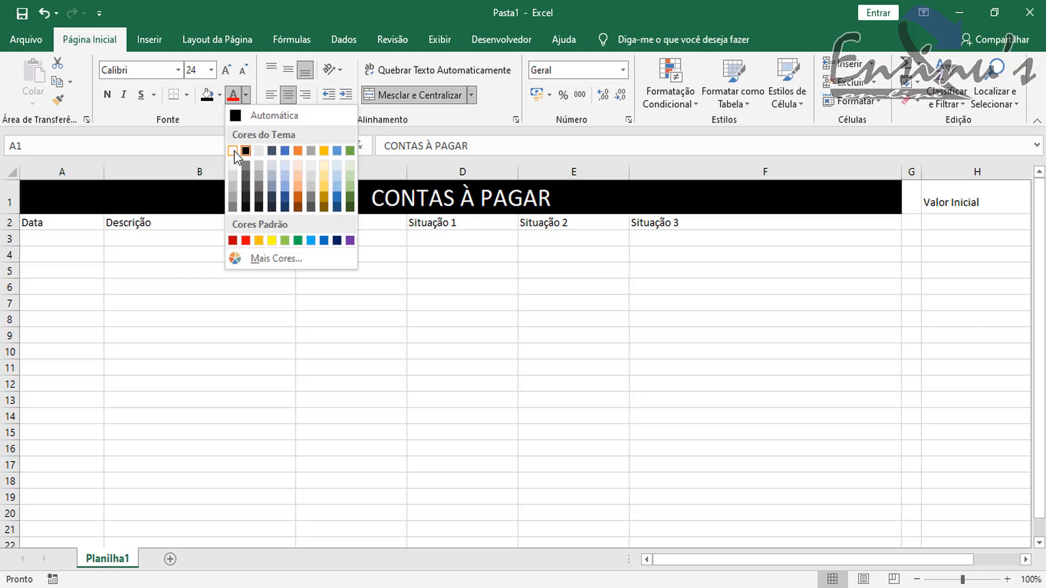
{"action": "left_click", "coordinate": [233, 151]}
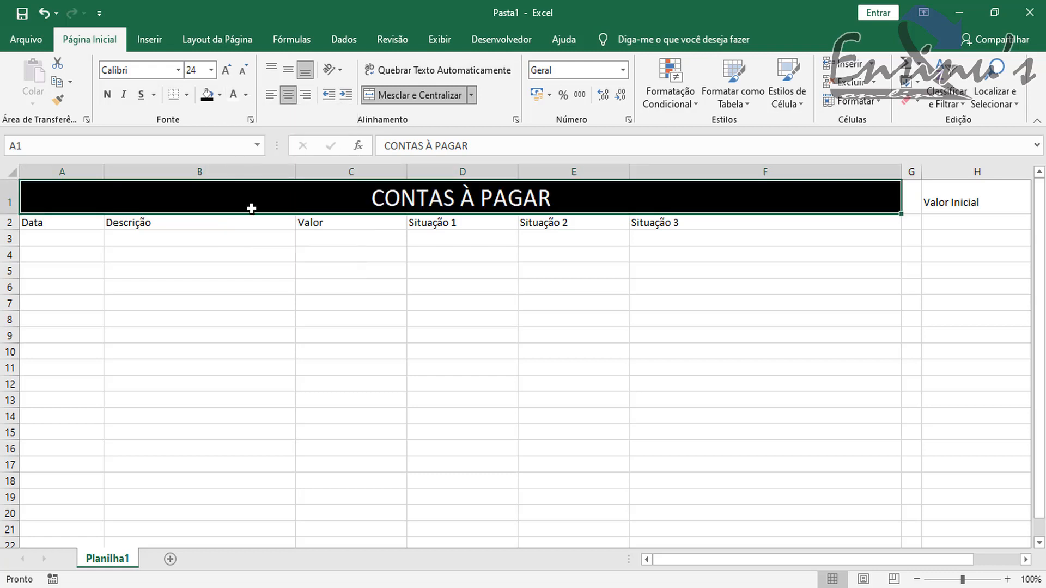
{"action": "left_click", "coordinate": [108, 96]}
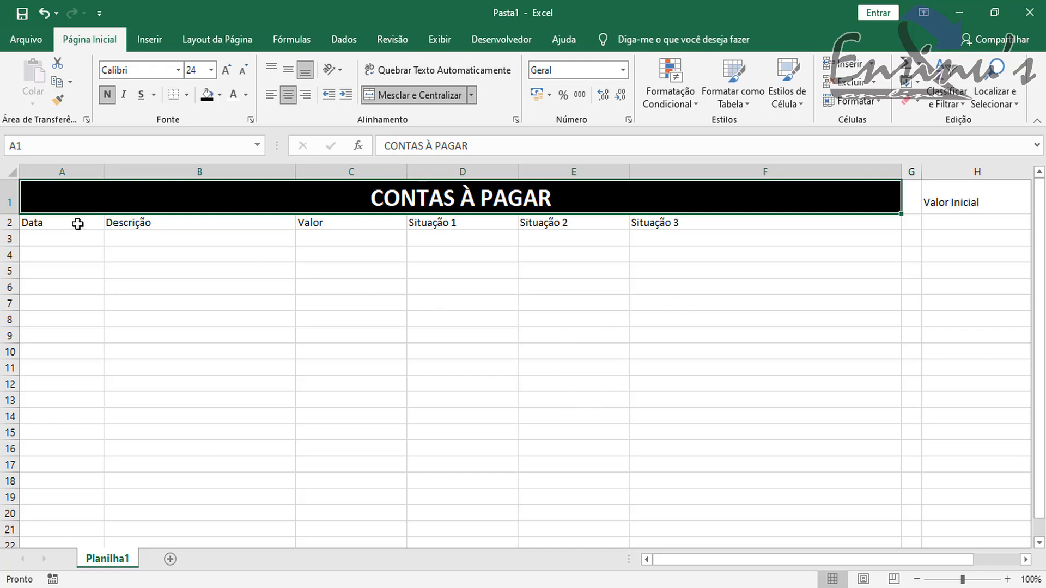
Step: Format the header cells A2 to F2 with centered, bold text and a gray fill
{"action": "left_click_drag", "start_coordinate": [75, 222], "coordinate": [666, 220]}
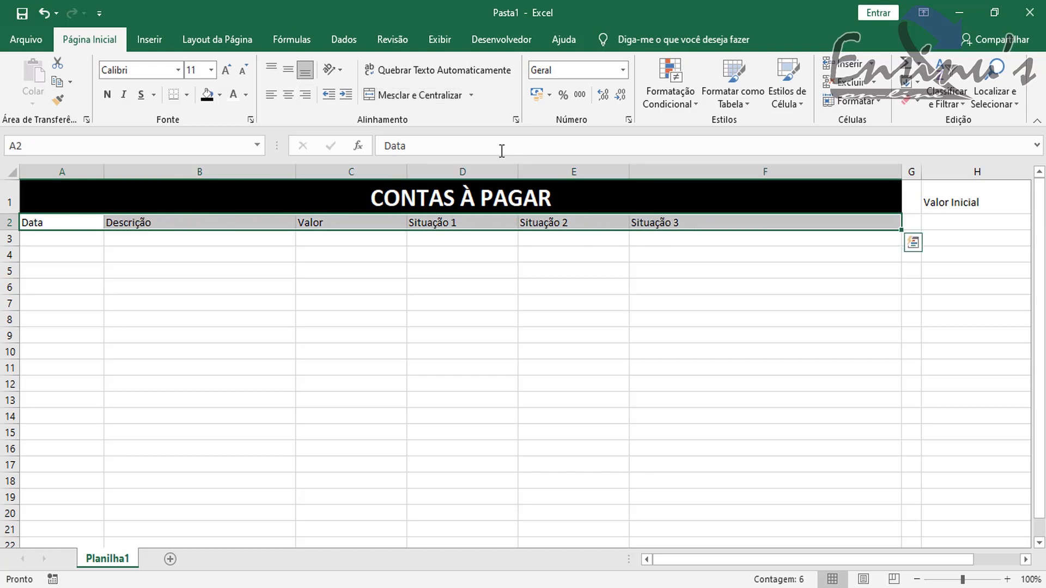
{"action": "left_click", "coordinate": [287, 97]}
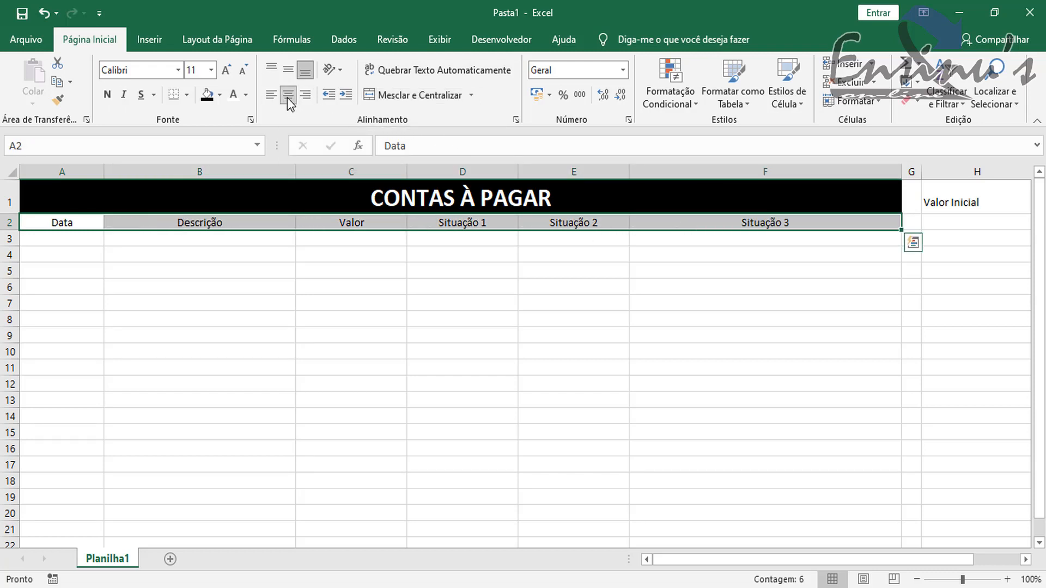
{"action": "left_click", "coordinate": [109, 98]}
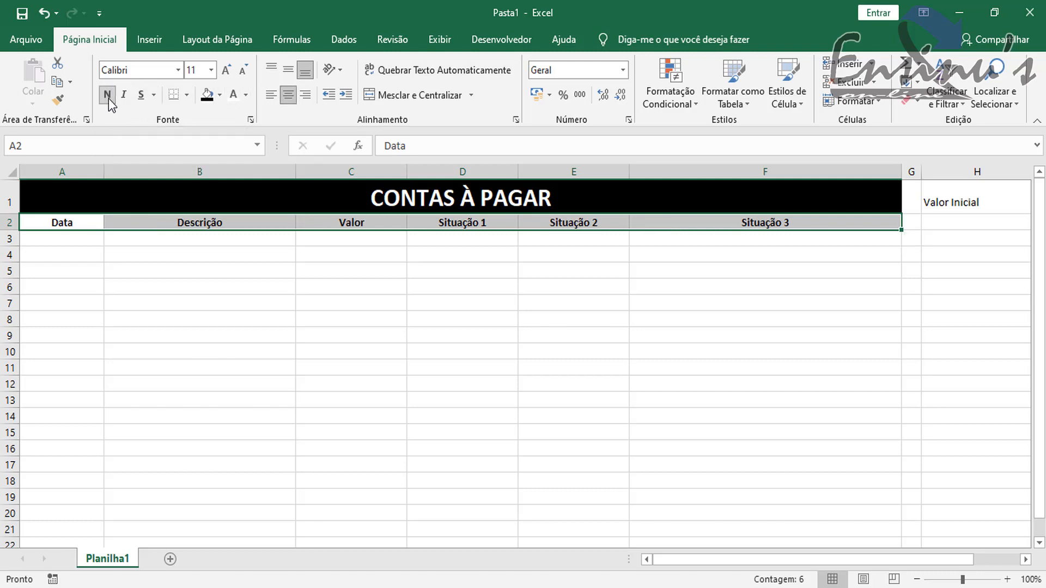
{"action": "left_click", "coordinate": [220, 98]}
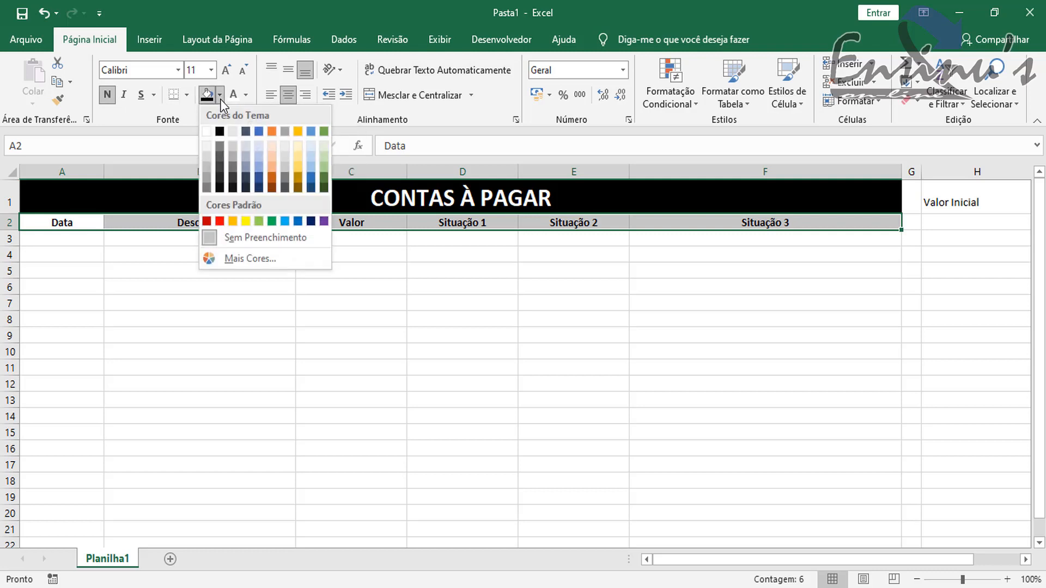
{"action": "left_click", "coordinate": [220, 147]}
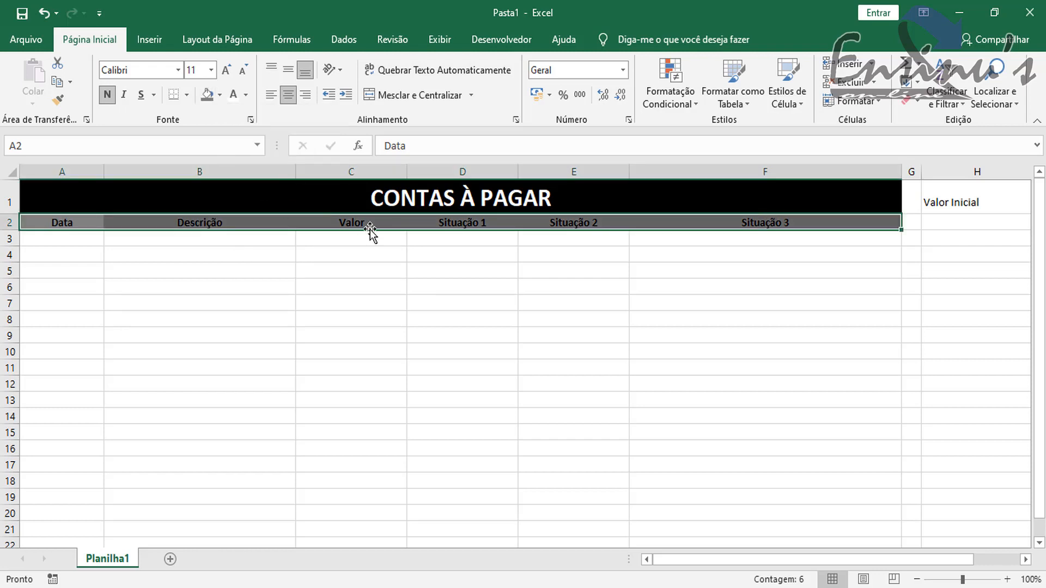
{"action": "left_click", "coordinate": [439, 304]}
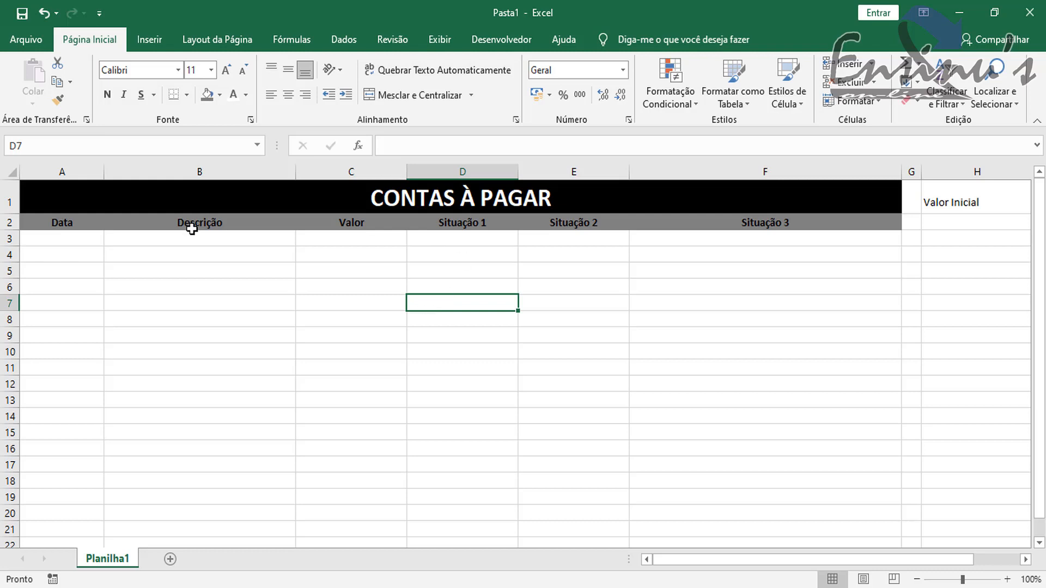
Step: Apply all borders to the empty table range A3 to F15
{"action": "left_click", "coordinate": [77, 239]}
{"action": "left_click_drag", "start_coordinate": [78, 238], "coordinate": [745, 433]}
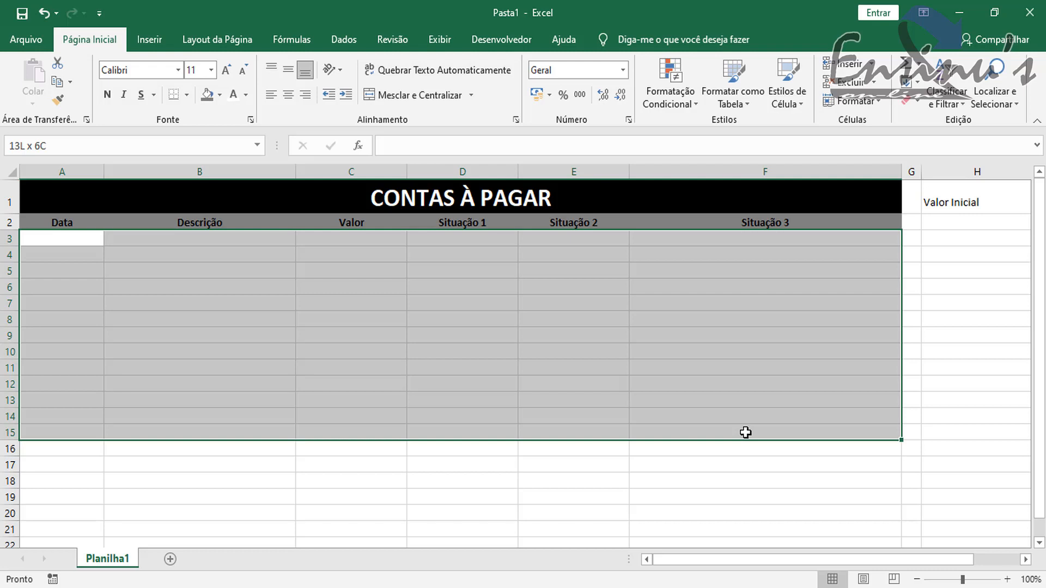
{"action": "left_click_drag", "start_coordinate": [745, 433], "coordinate": [746, 433]}
{"action": "left_click", "coordinate": [186, 97]}
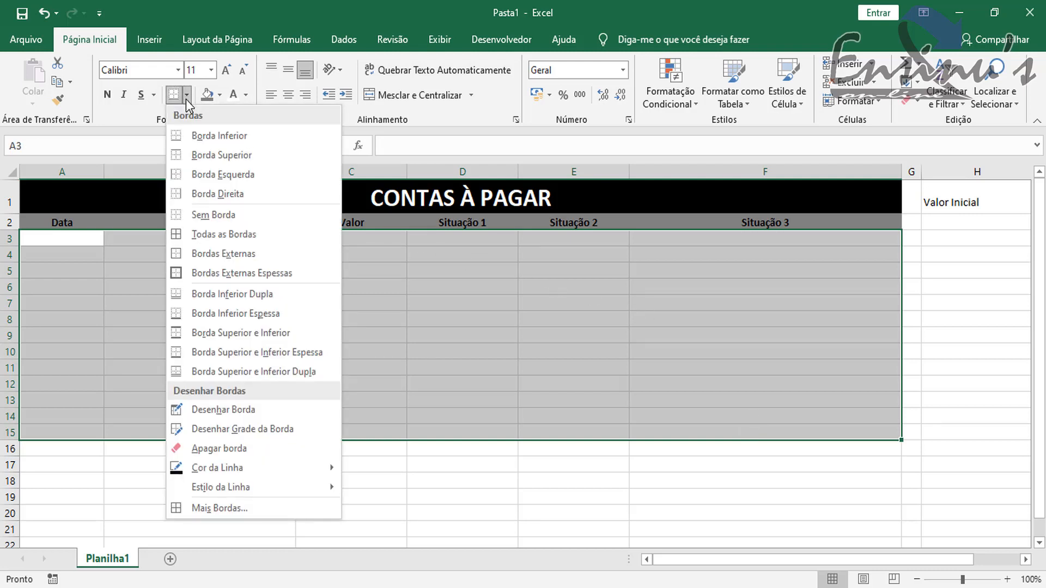
{"action": "left_click", "coordinate": [215, 236]}
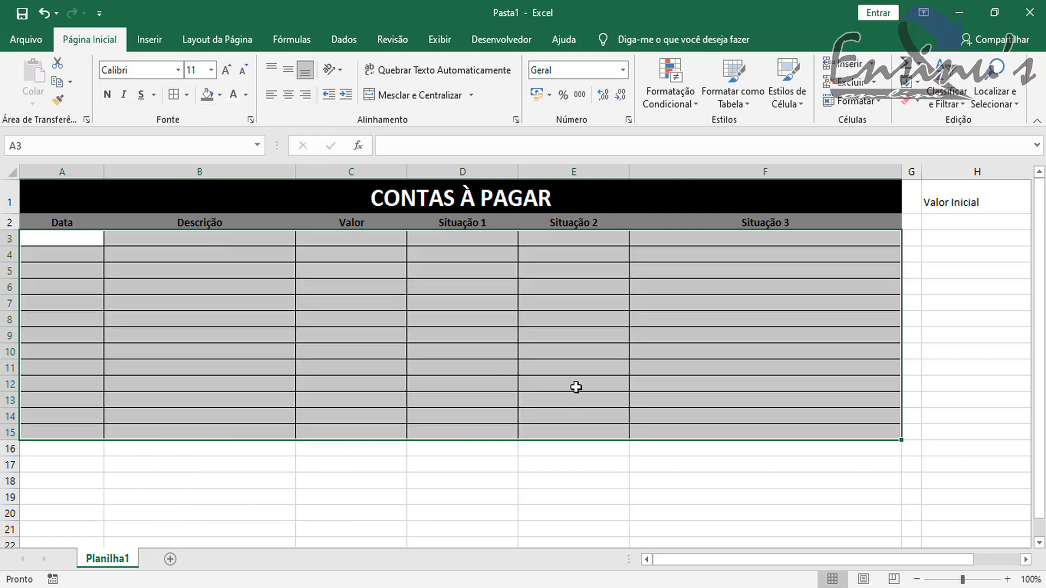
{"action": "left_click", "coordinate": [577, 369]}
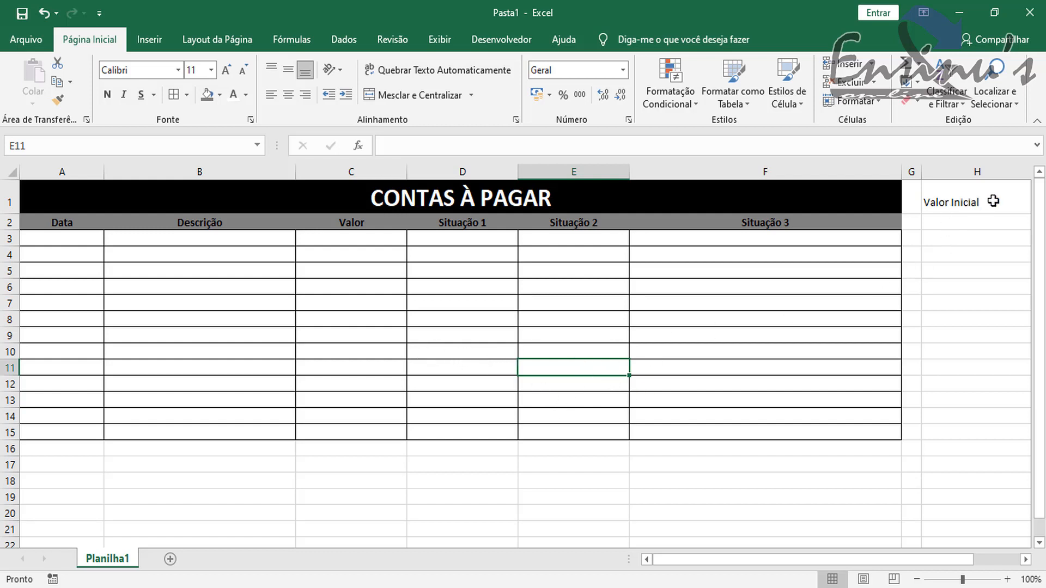
Step: Center the "Valor Inicial" label in cell H1 both horizontally and vertically
{"action": "left_click", "coordinate": [967, 201]}
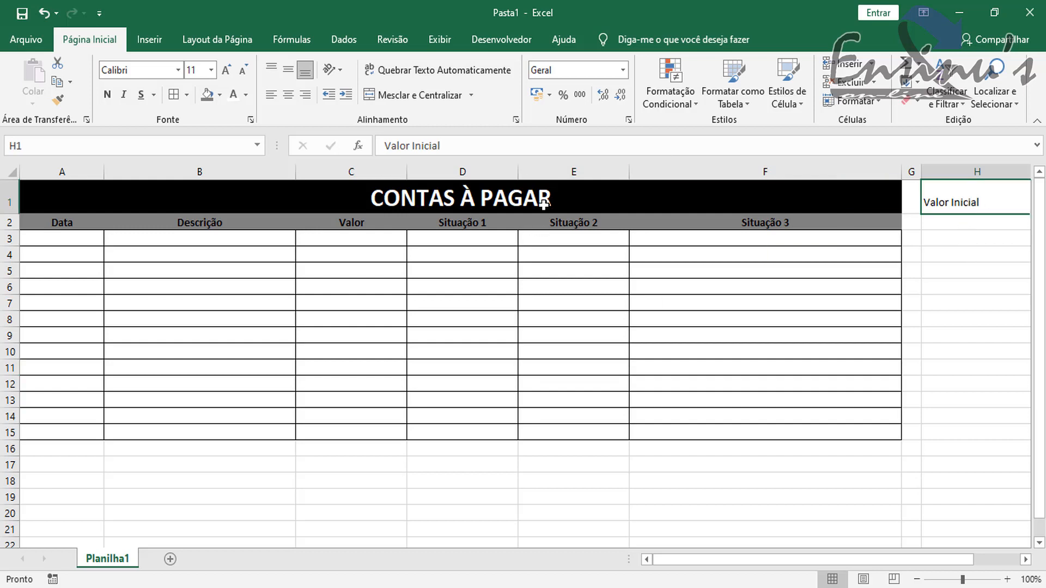
{"action": "left_click", "coordinate": [288, 95]}
{"action": "scroll", "coordinate": [291, 101], "scroll_direction": "right", "scroll_amount": 4}
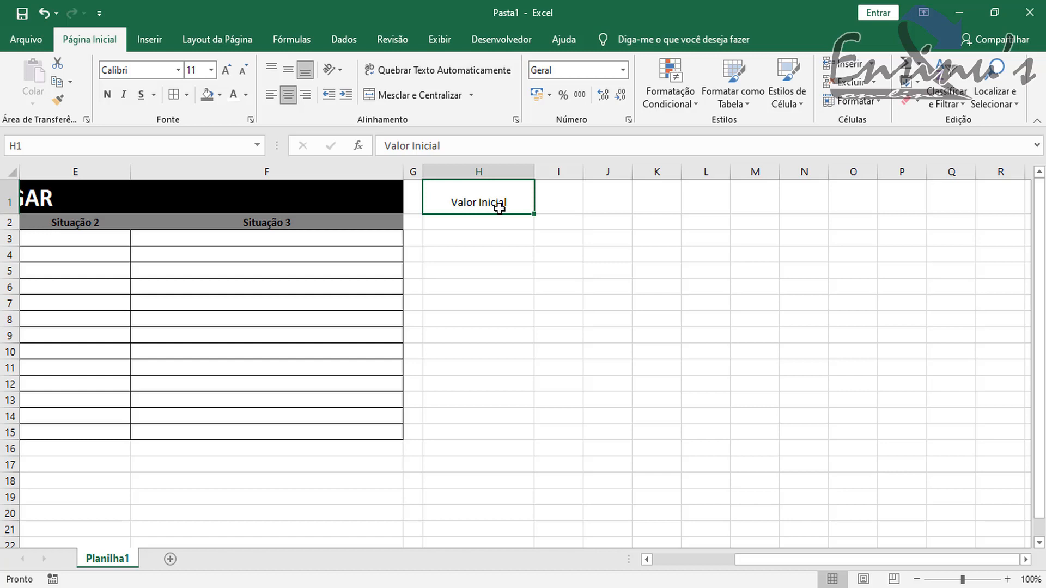
{"action": "left_click", "coordinate": [288, 71]}
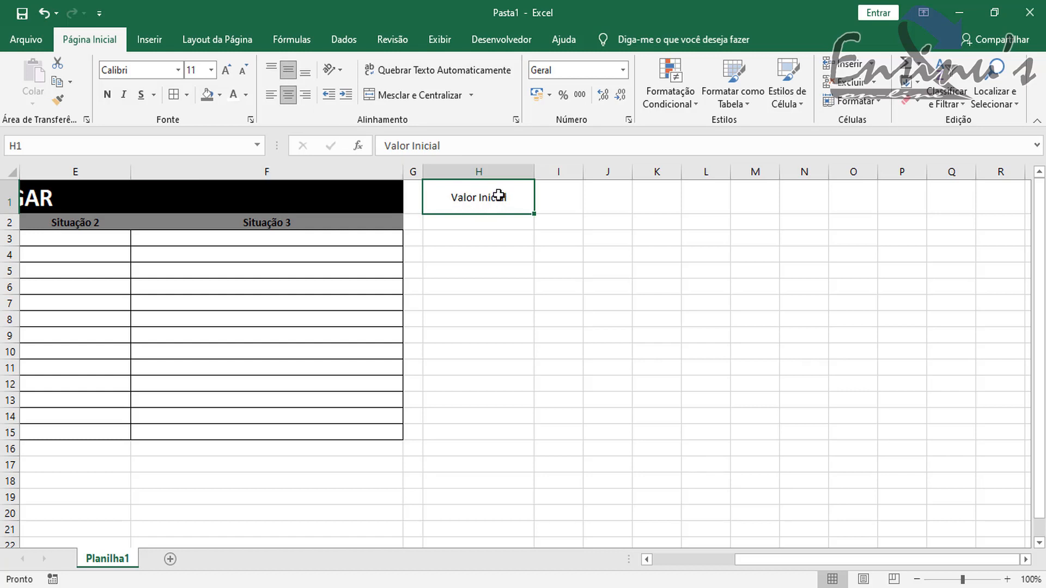
Step: Format the "Valor Inicial" cell H1 with font size 14, a black fill and white bold text
{"action": "left_click", "coordinate": [225, 75]}
{"action": "left_click", "coordinate": [225, 75]}
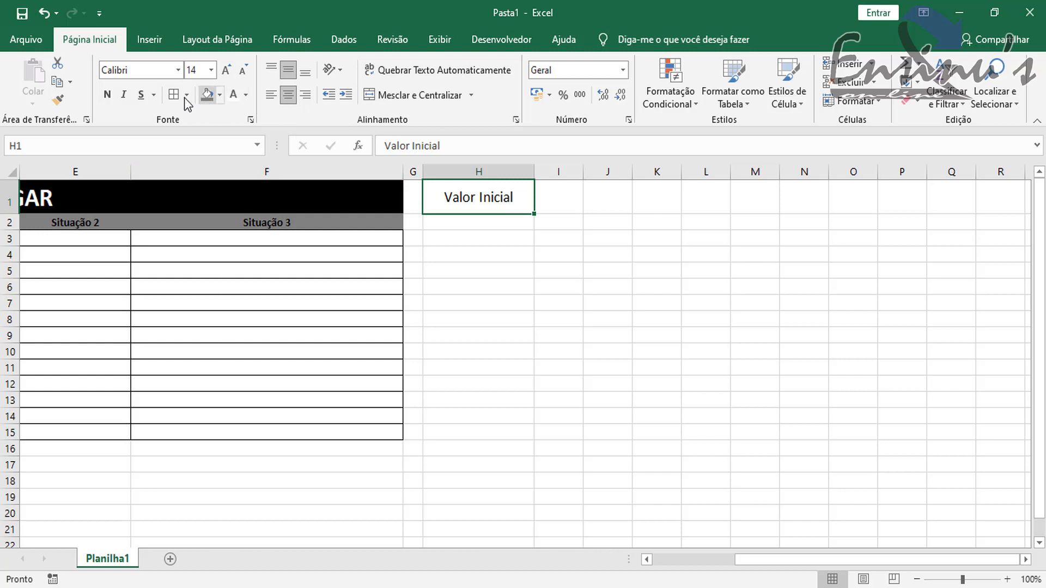
{"action": "left_click", "coordinate": [220, 95]}
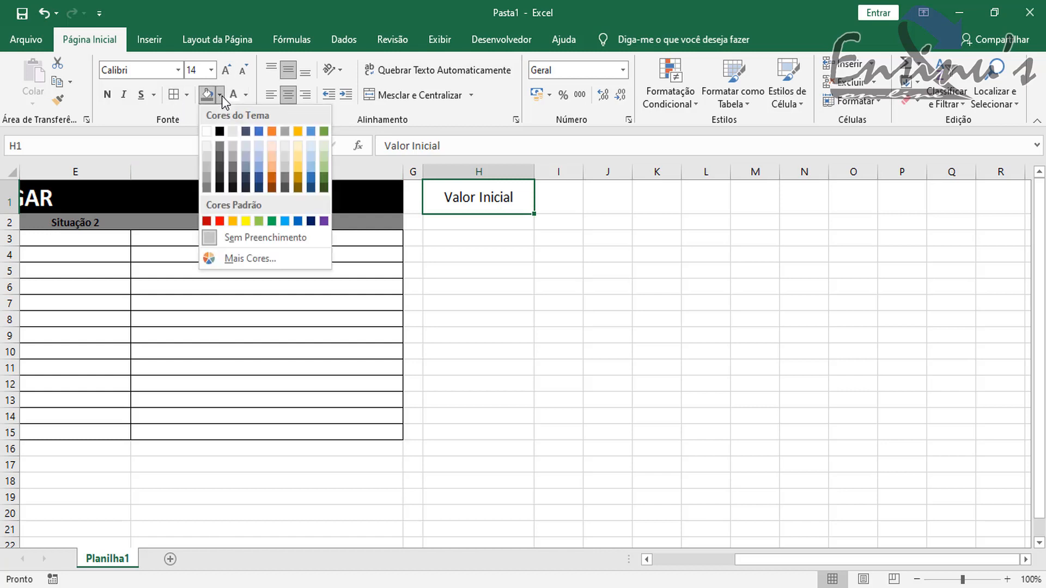
{"action": "left_click", "coordinate": [220, 132]}
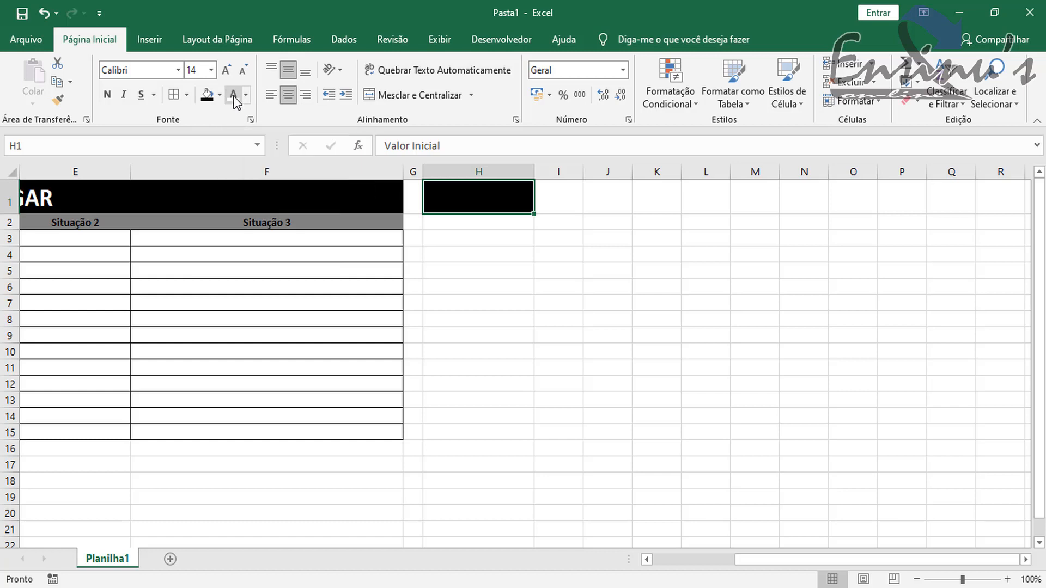
{"action": "left_click", "coordinate": [236, 96]}
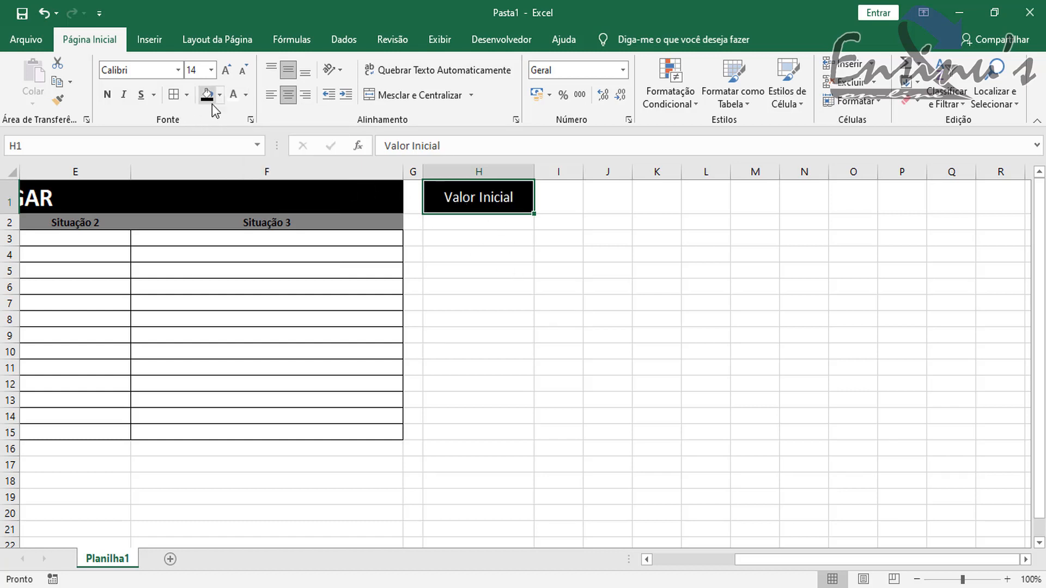
{"action": "left_click", "coordinate": [108, 95]}
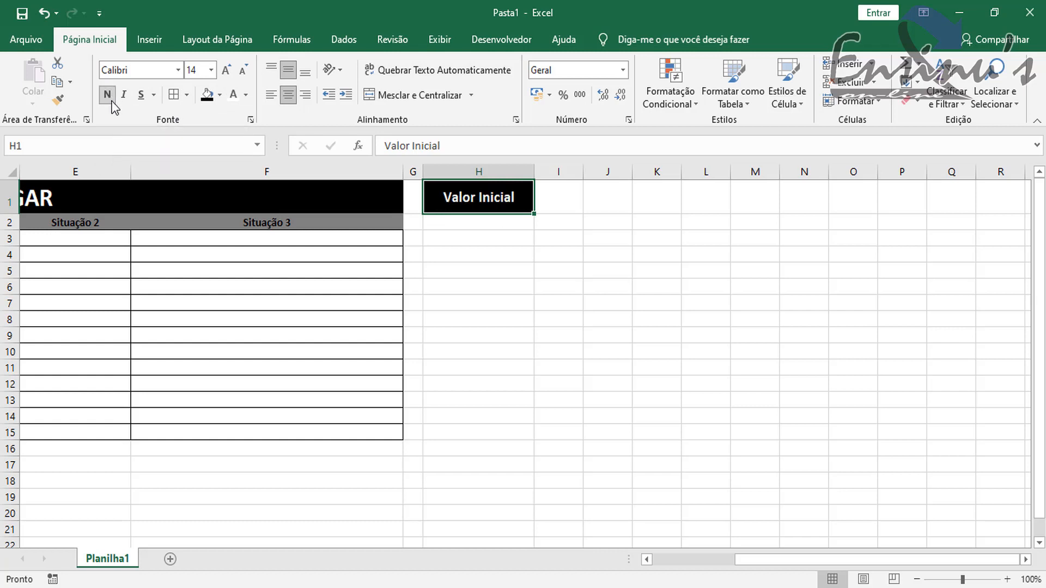
{"action": "left_click", "coordinate": [470, 222]}
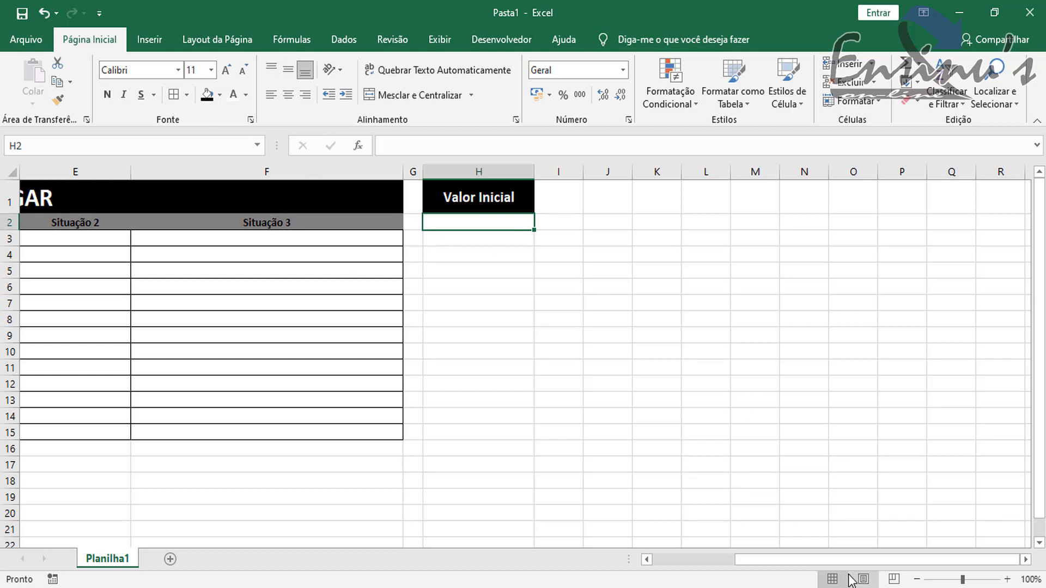
Step: Rename the sheet Planilha1 as "Contas à Pagar"
{"action": "left_click_drag", "start_coordinate": [788, 562], "coordinate": [676, 561]}
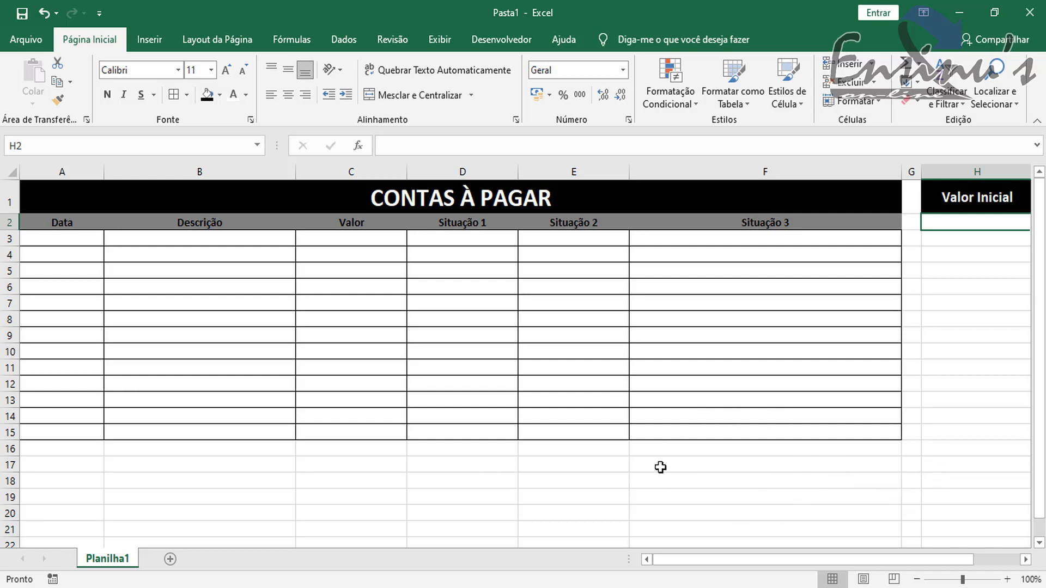
{"action": "double_click", "coordinate": [112, 559]}
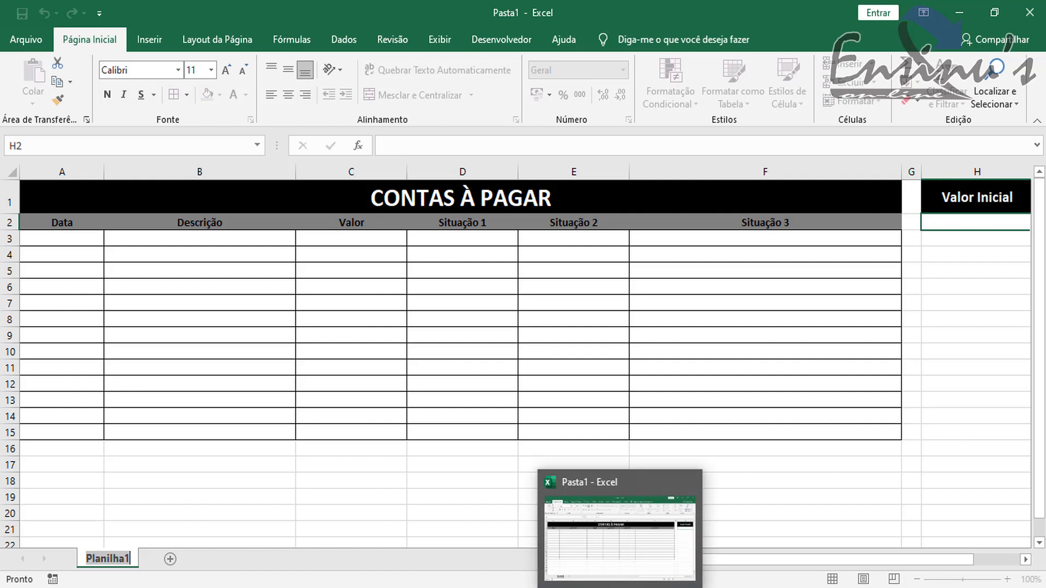
{"action": "type", "text": "contas"}
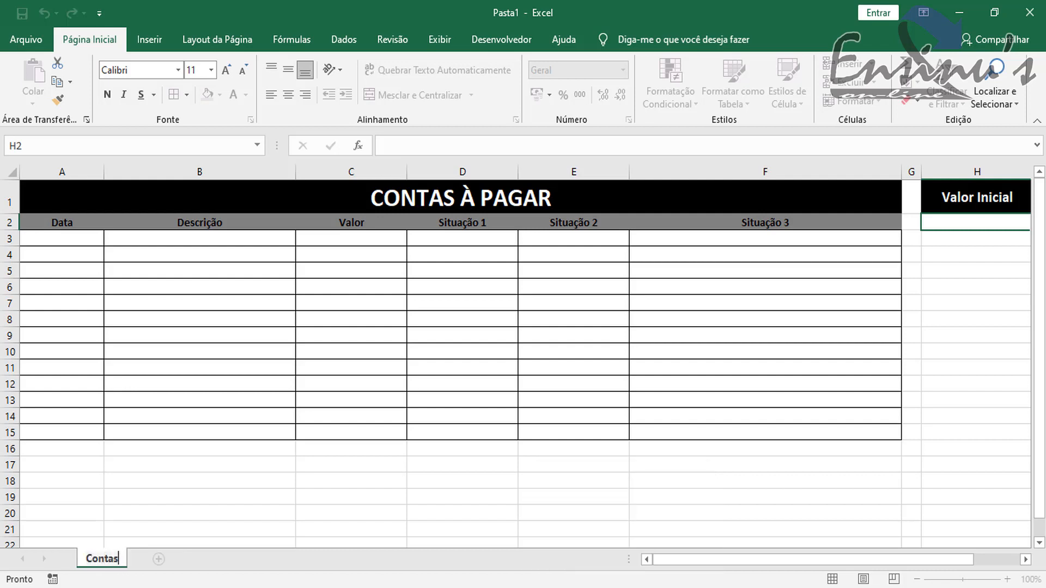
{"action": "type", "text": " à Pagar"}
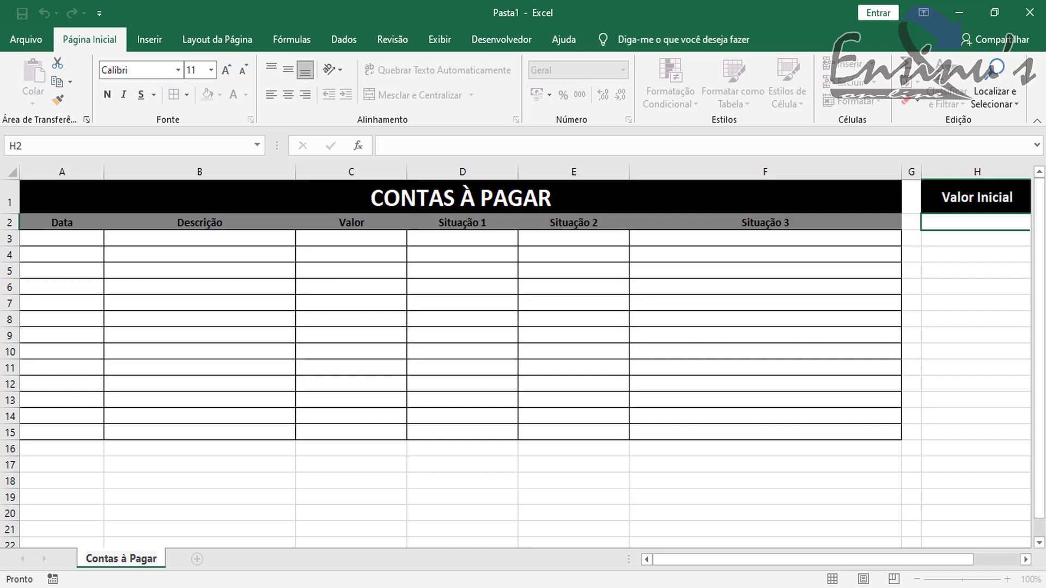
{"action": "key", "text": "Return"}
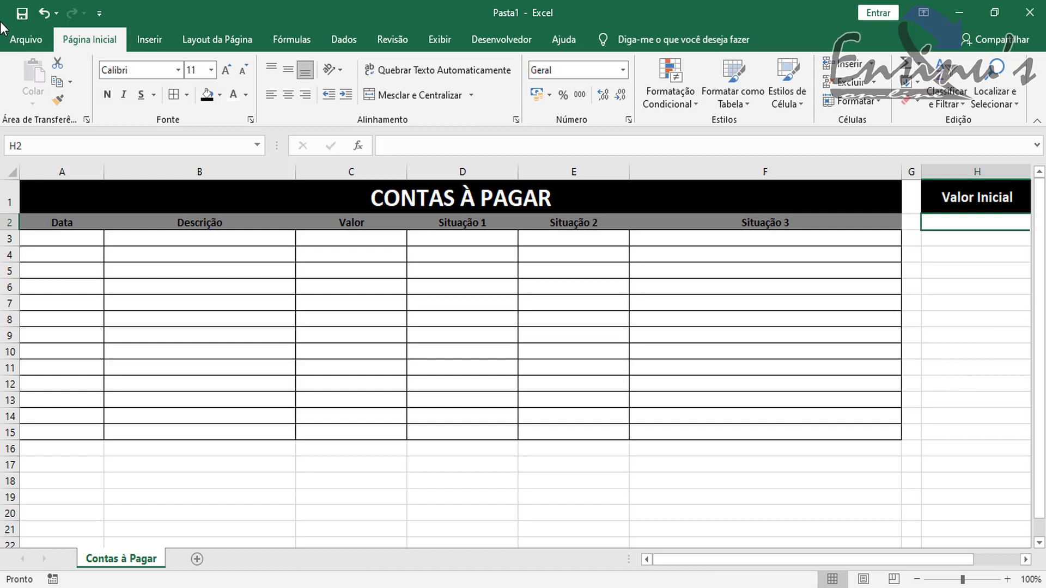
Step: Save the workbook to the desktop folder (Área de Trabalho) under the name "Fluxo de Caixa" as an .xlsx file
{"action": "left_click", "coordinate": [20, 42]}
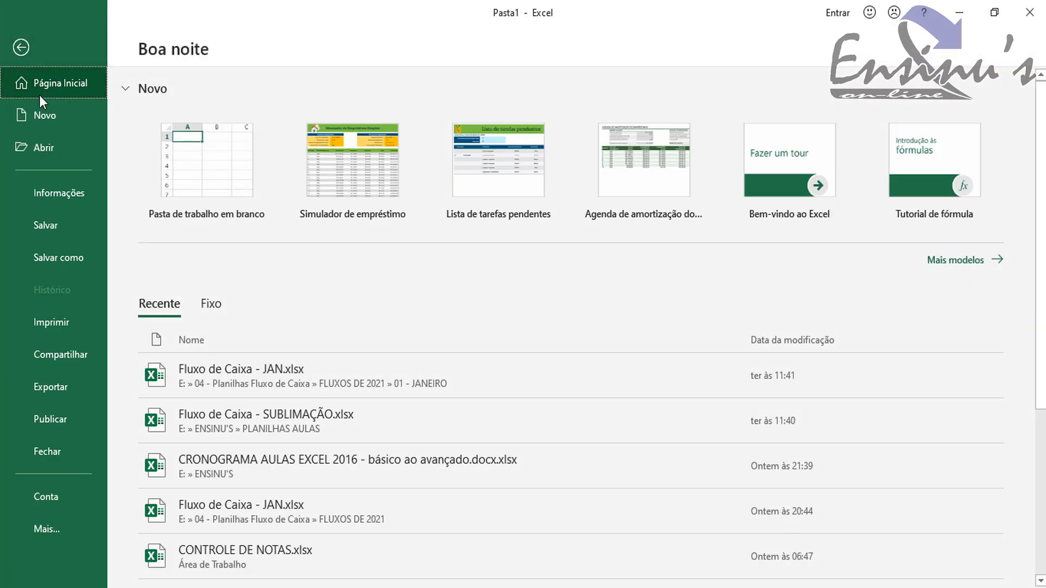
{"action": "left_click", "coordinate": [55, 225]}
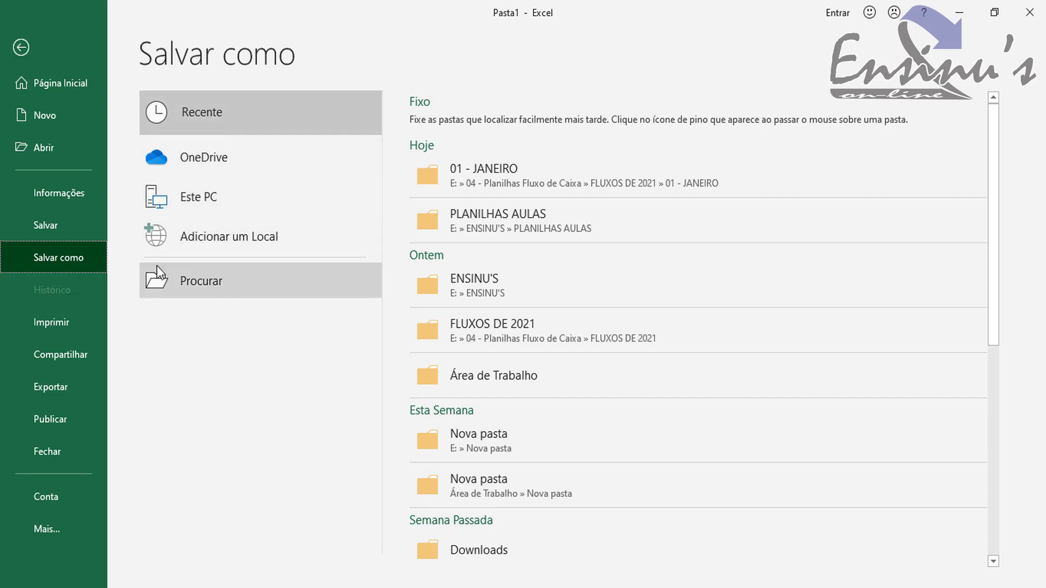
{"action": "left_click", "coordinate": [208, 285]}
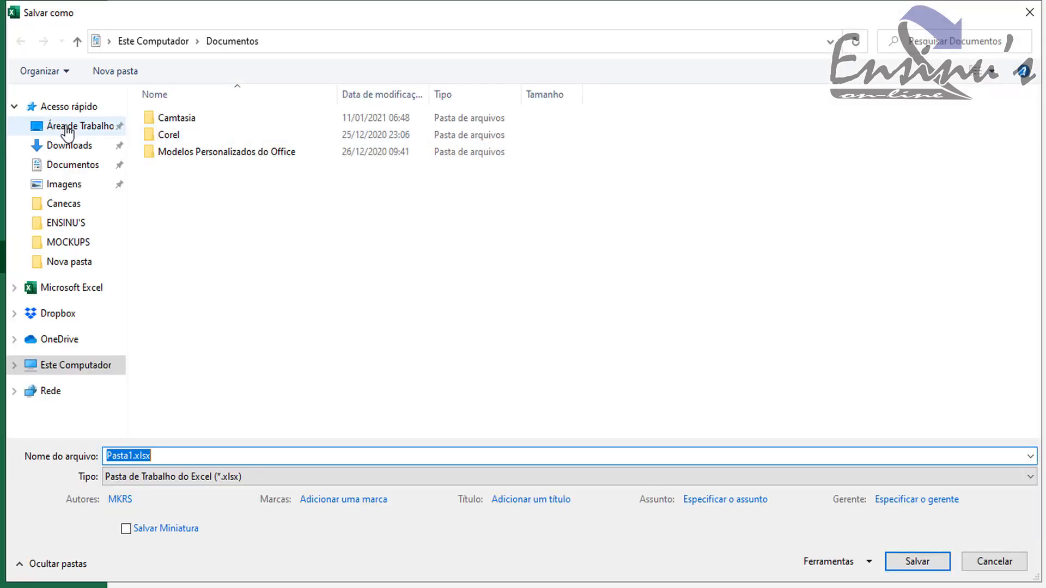
{"action": "left_click", "coordinate": [76, 127]}
{"action": "left_click", "coordinate": [179, 455]}
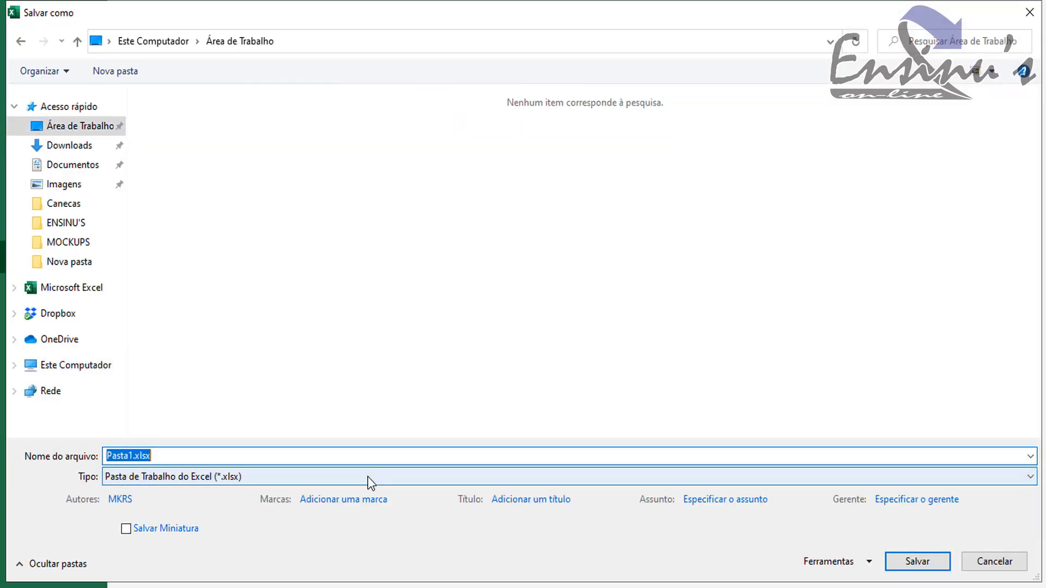
{"action": "type", "text": "Flu"}
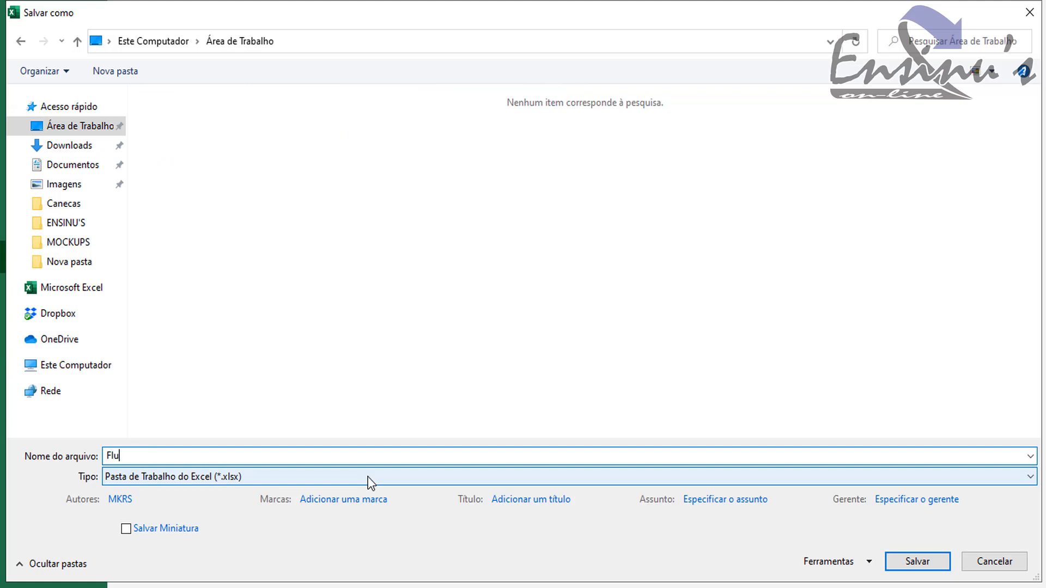
{"action": "type", "text": "xo de Caixa"}
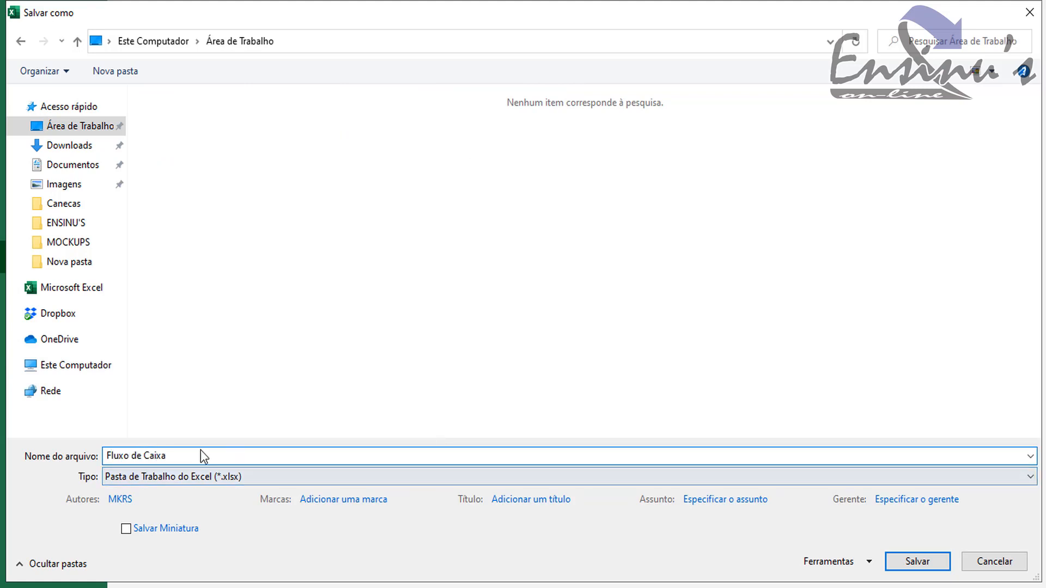
{"action": "left_click", "coordinate": [939, 564]}
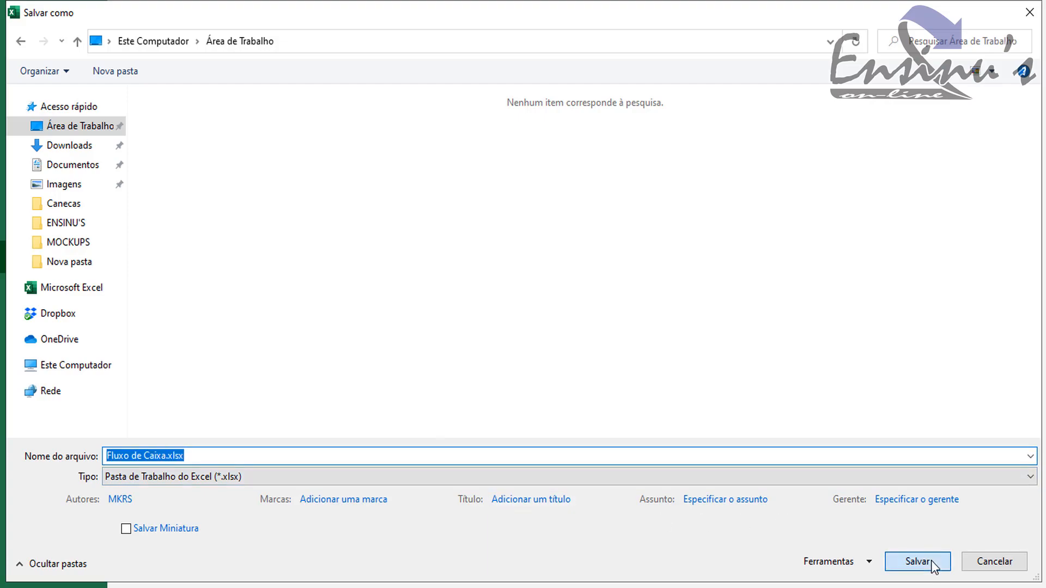